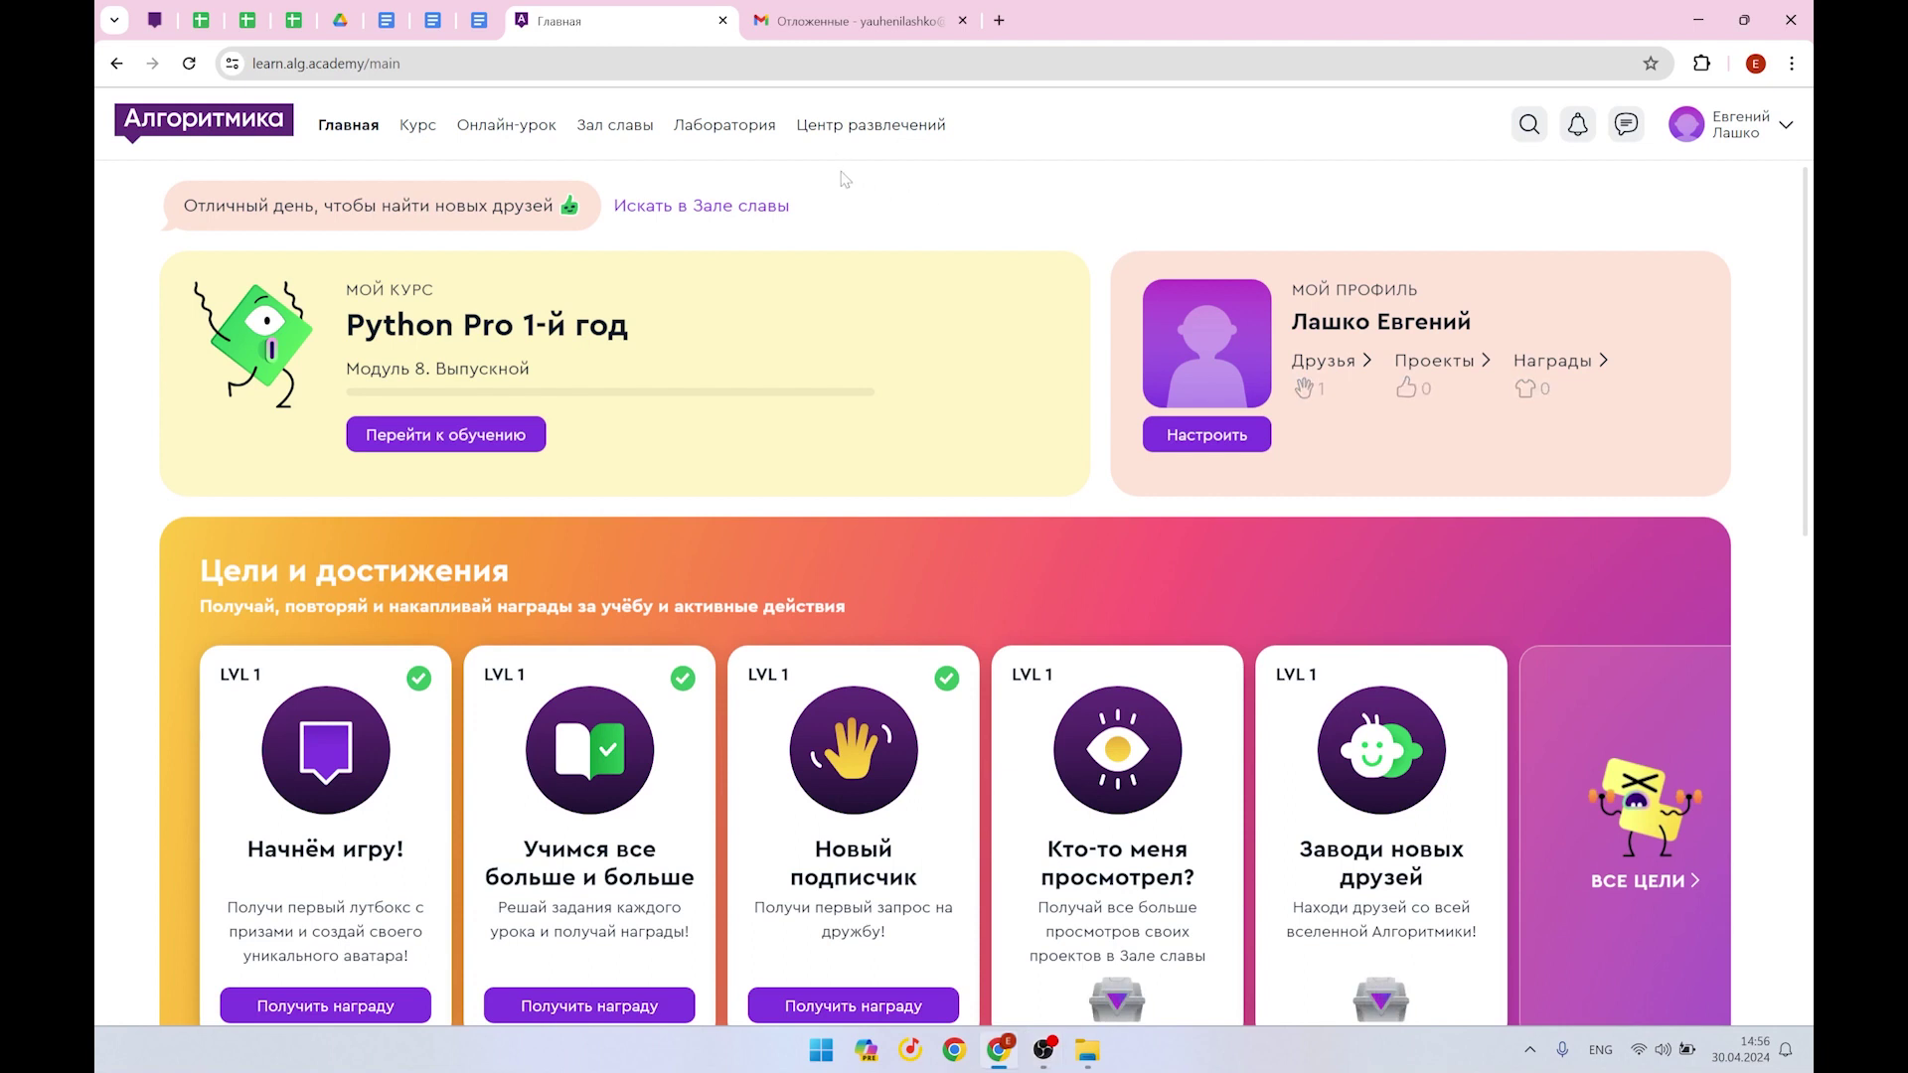
# Copy the SuperGame project's share link from Algoritmika's Лаборатория via Описание и публикация
pyautogui.click(725, 125)
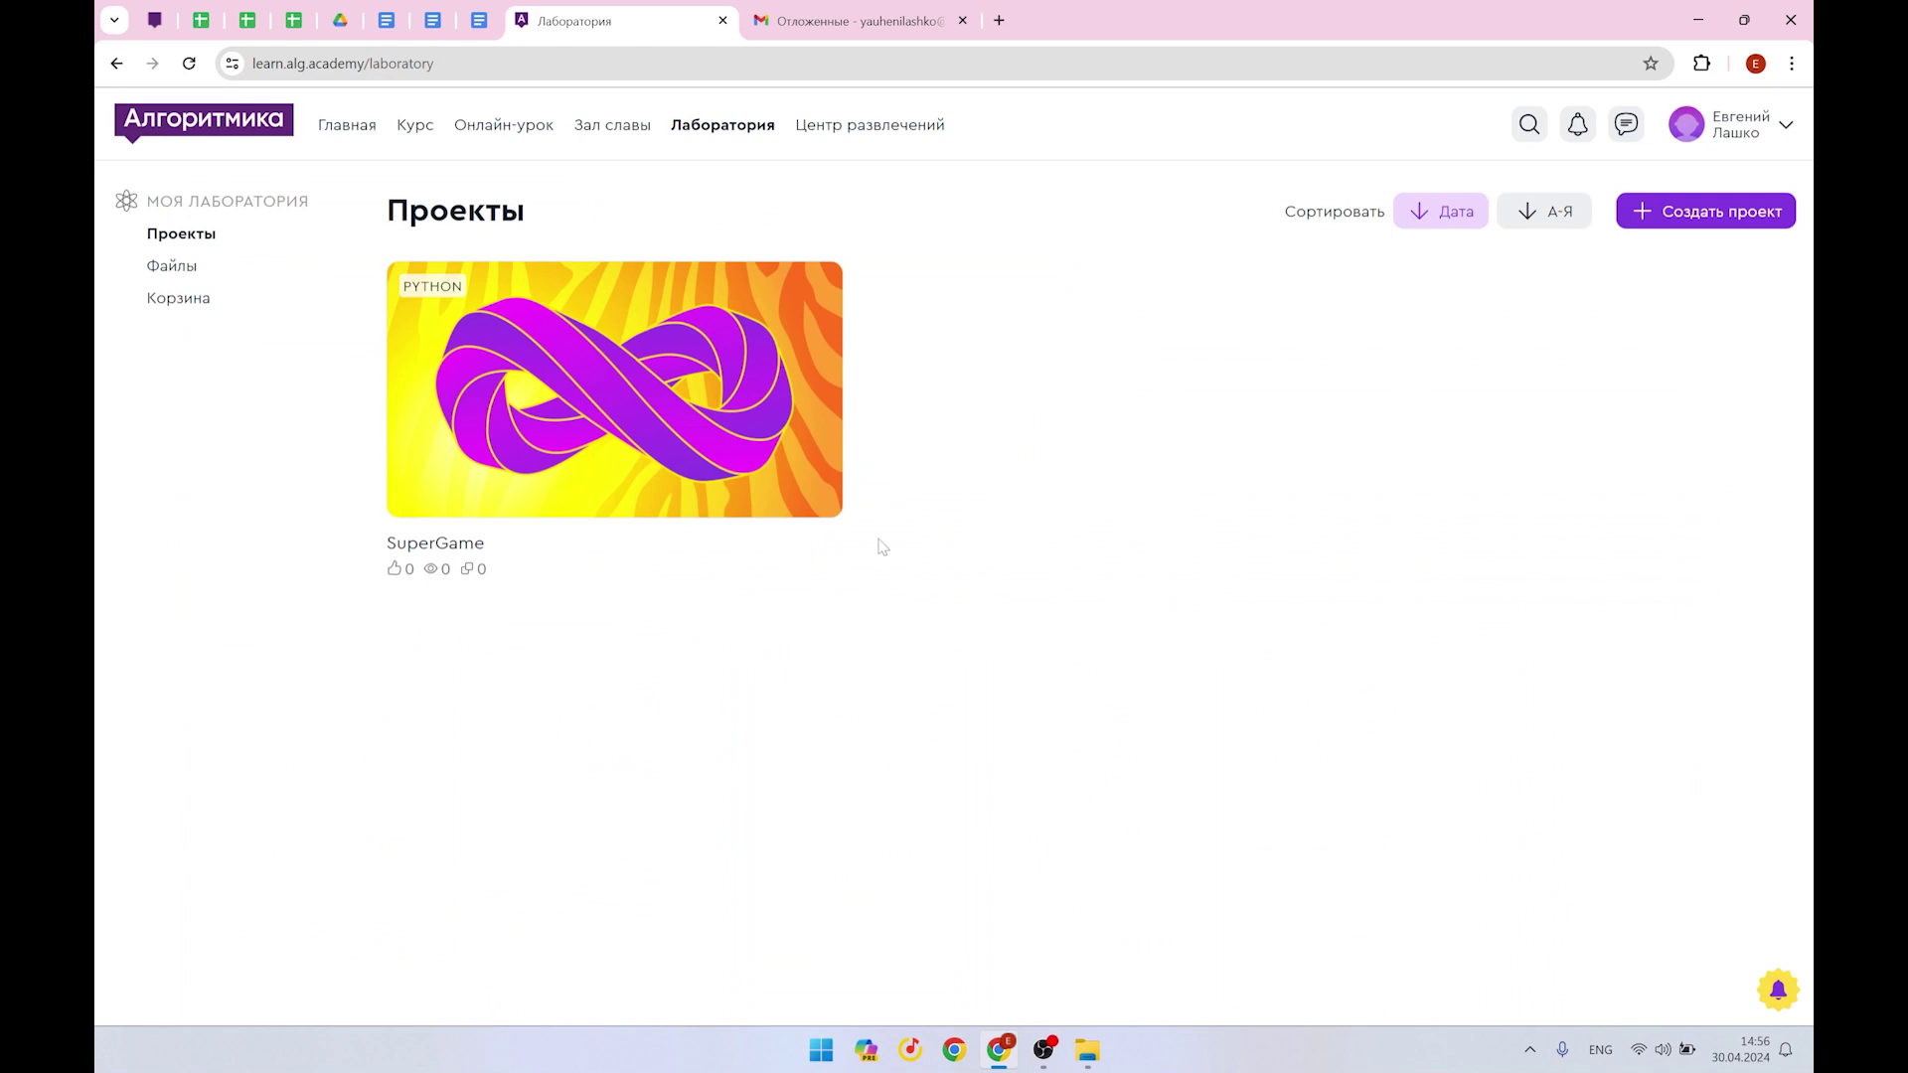
pyautogui.click(582, 374)
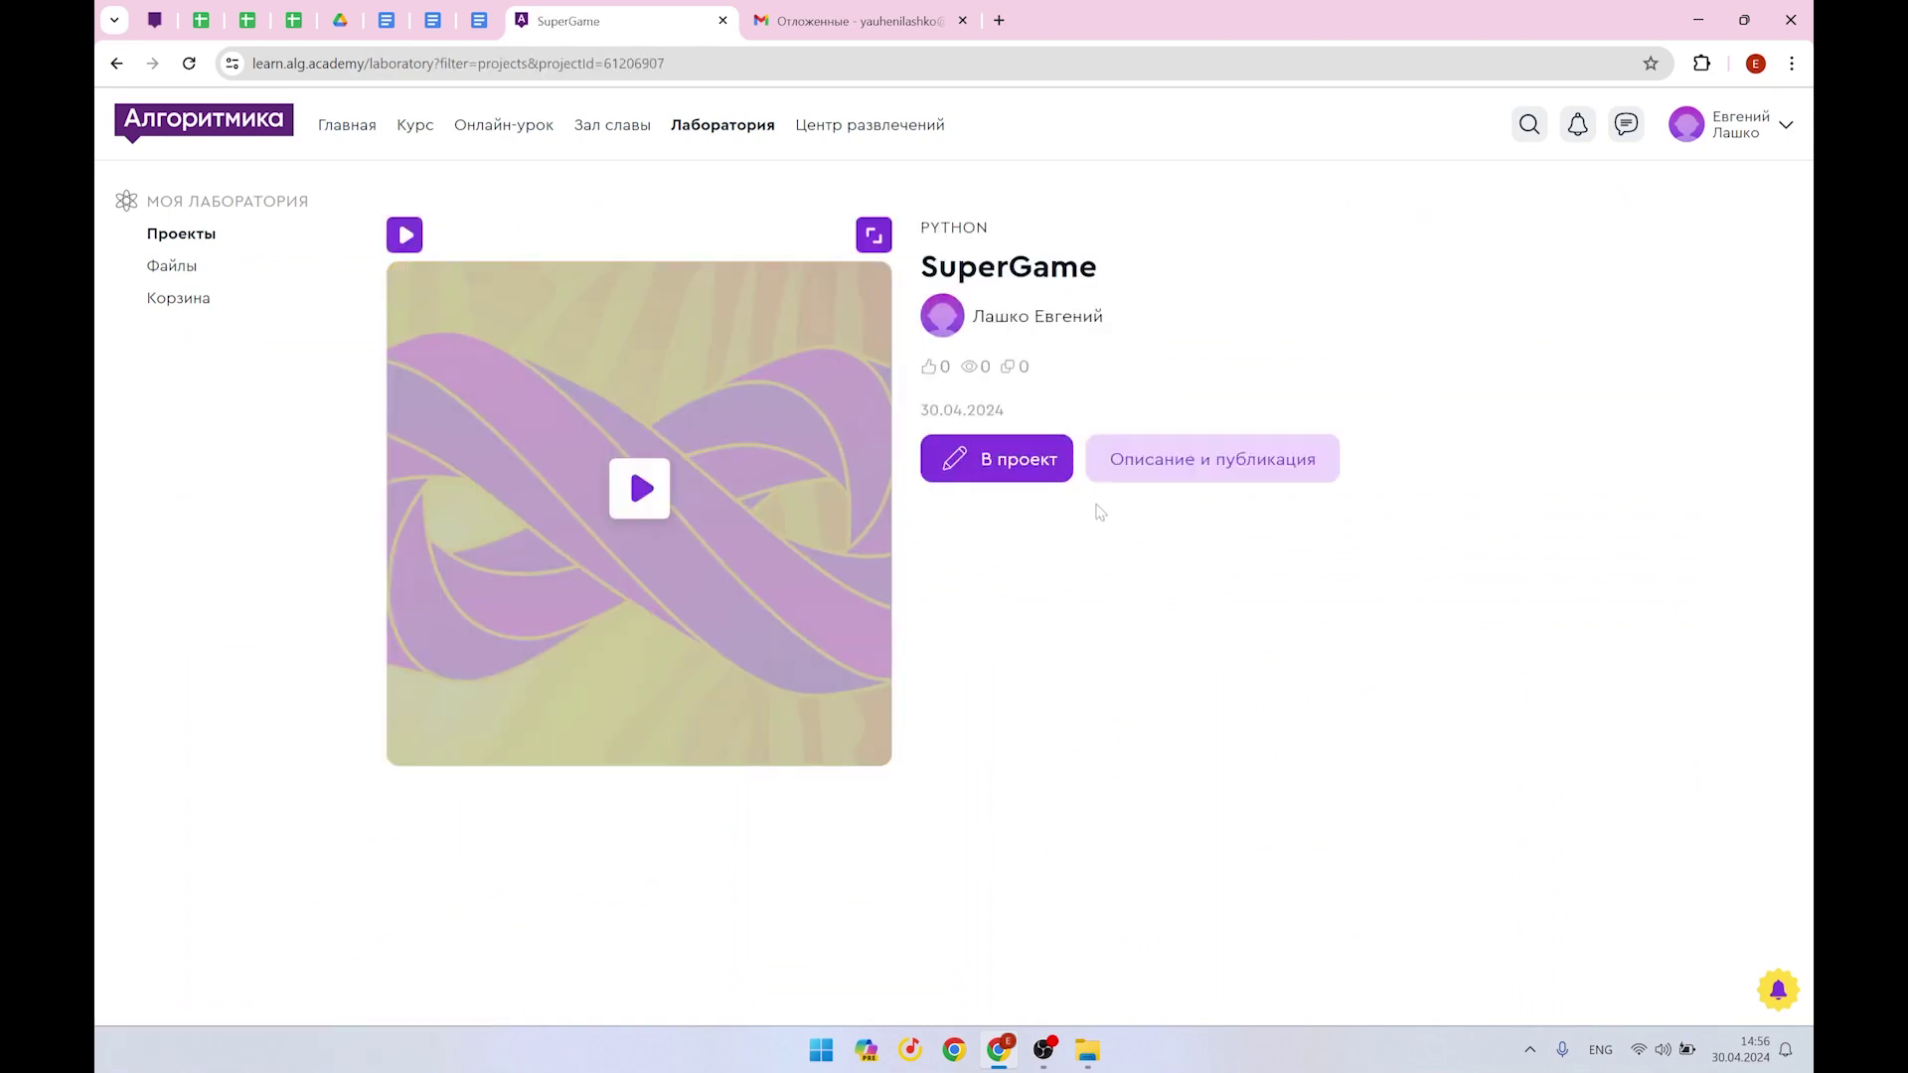
pyautogui.click(1206, 466)
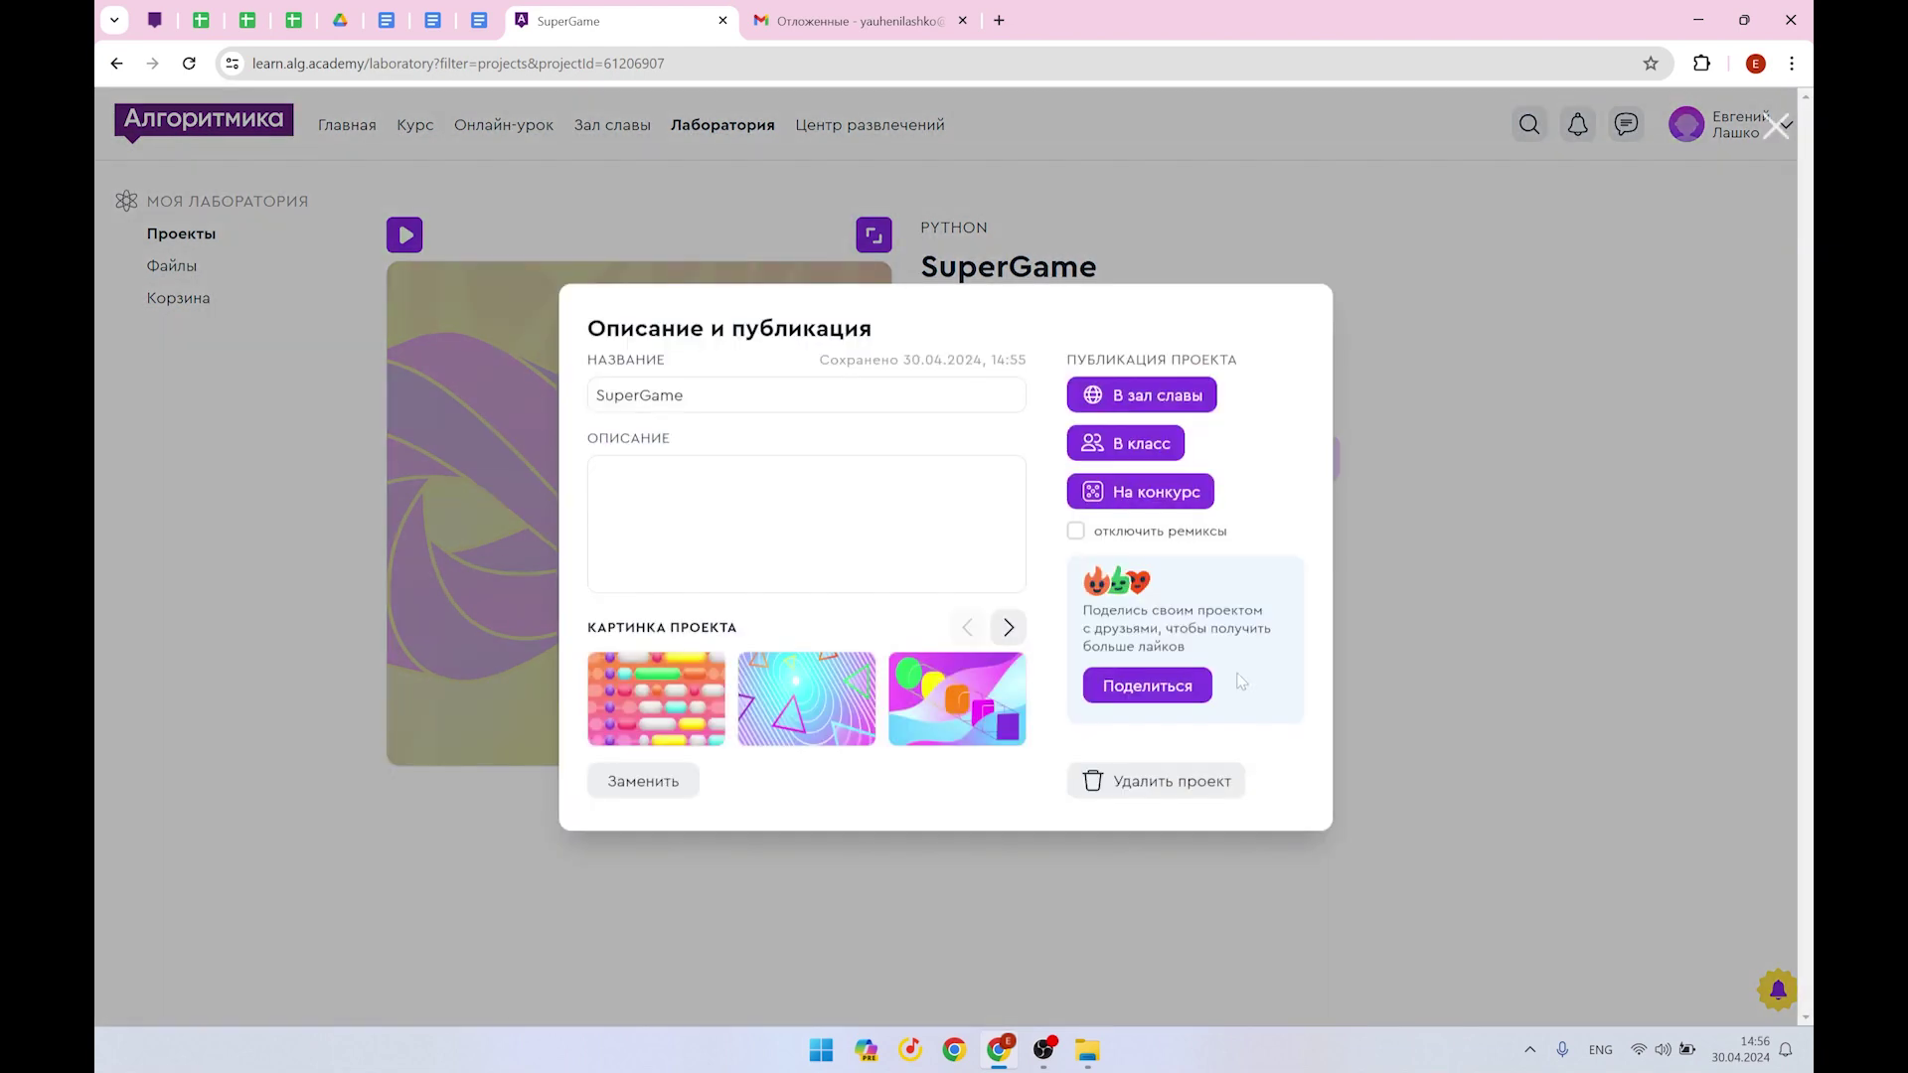
pyautogui.click(1164, 698)
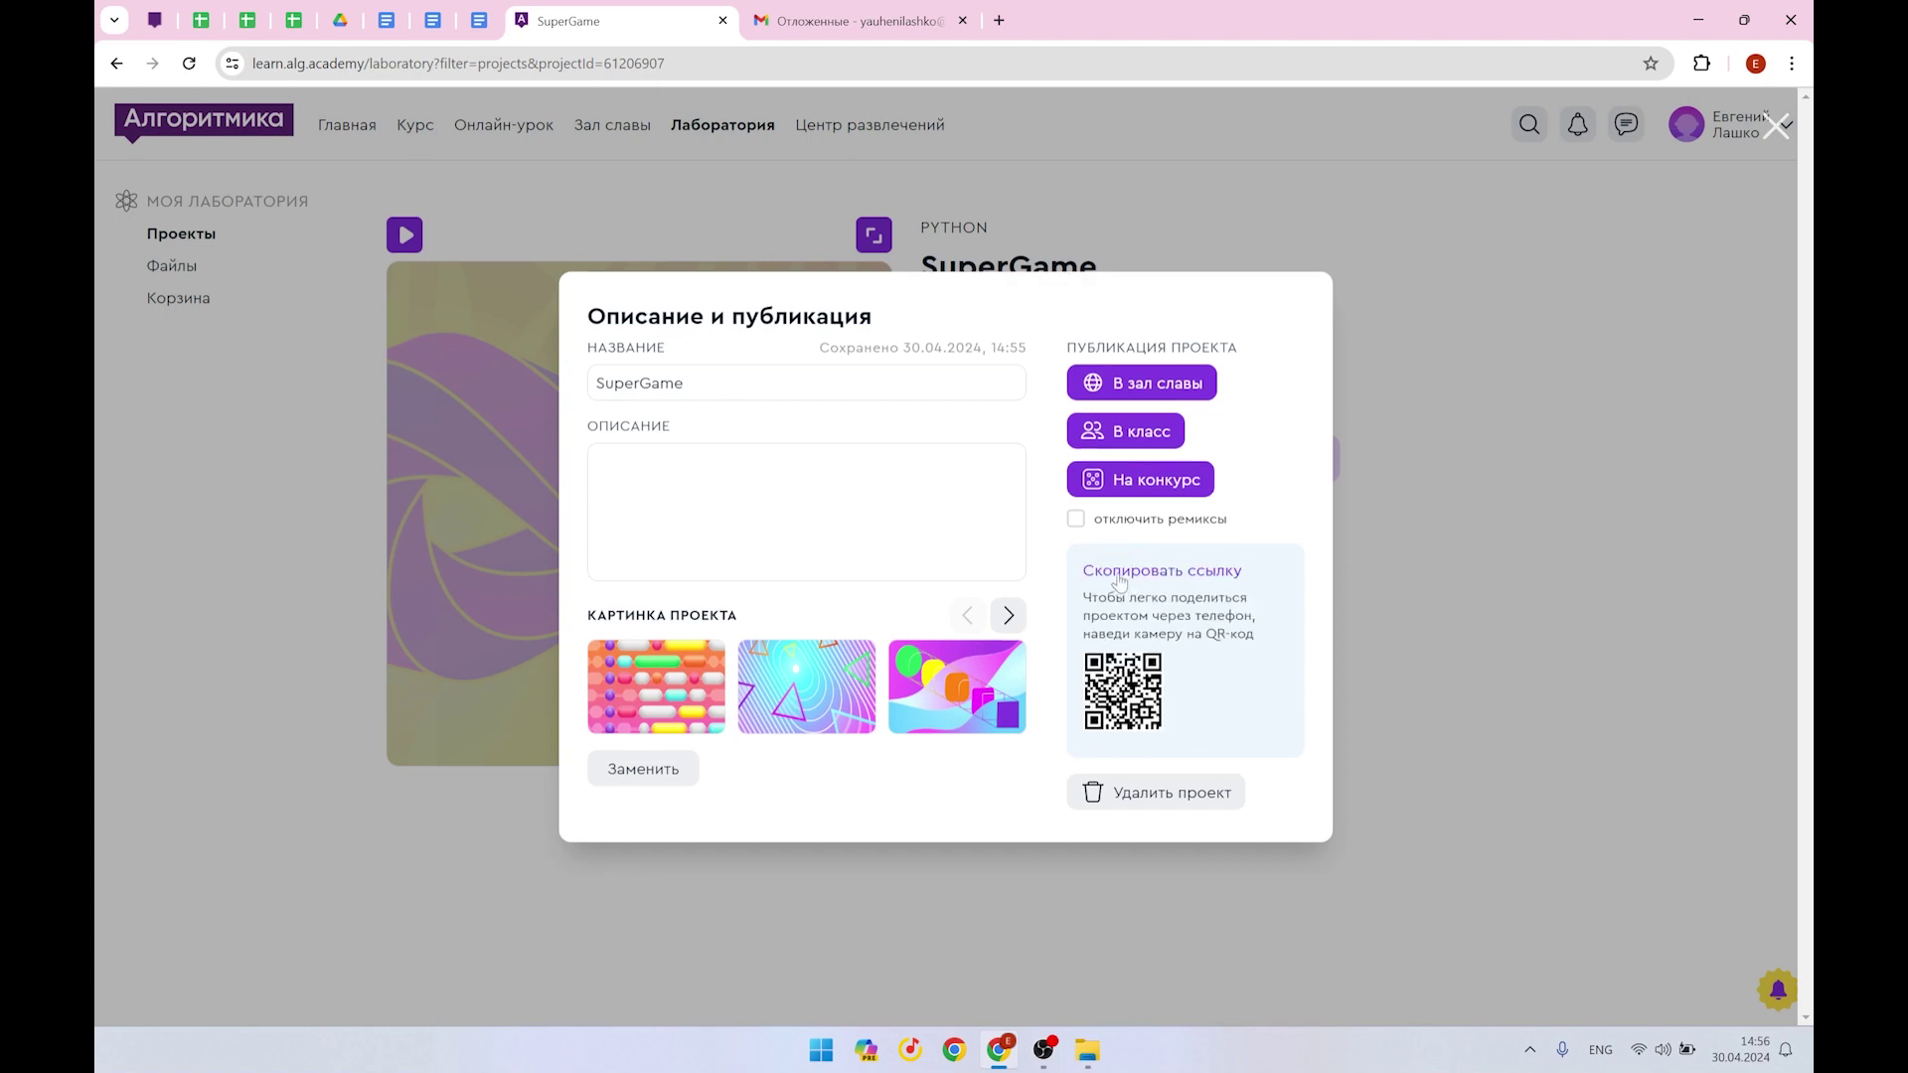
pyautogui.click(1171, 579)
pyautogui.moveTo(303, 1003); pyautogui.dragTo(126, 994)
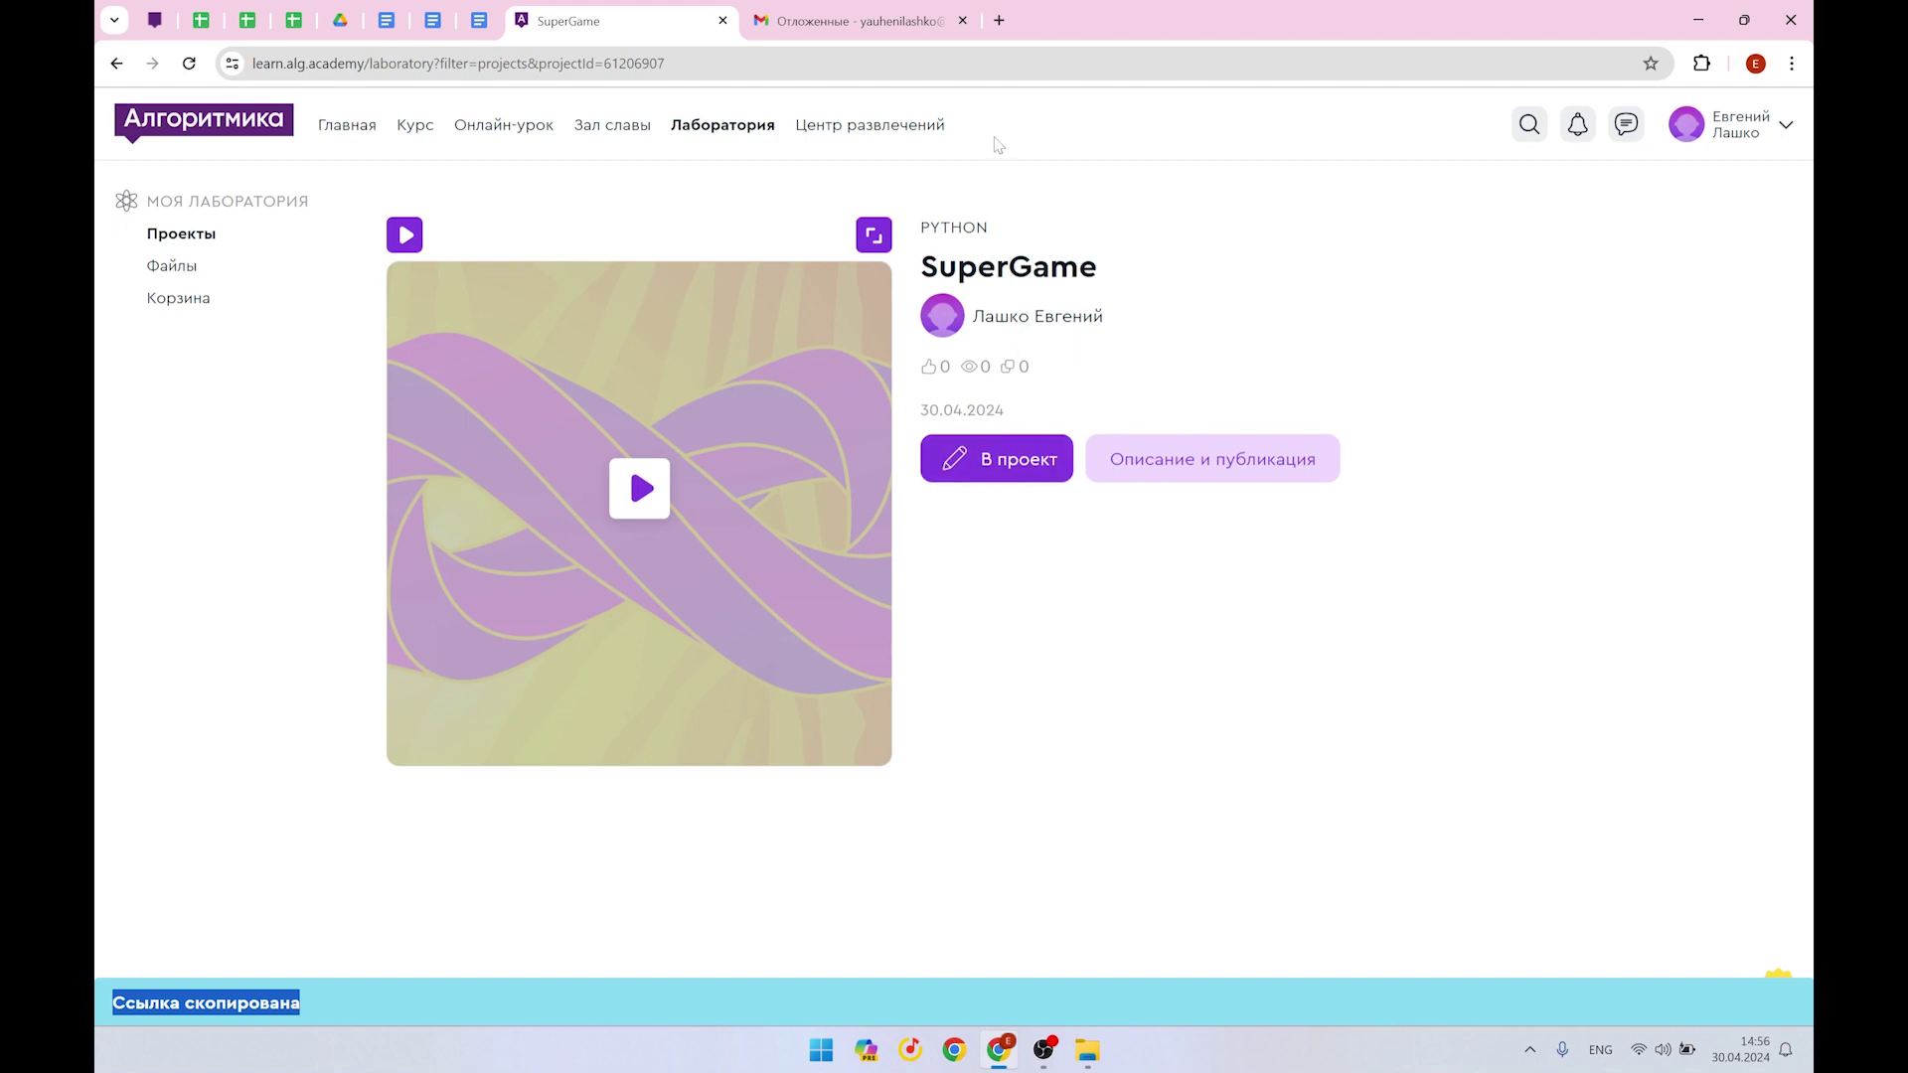
# In Gmail's new message, paste an organisers' address from clipboard history as recipient
pyautogui.click(772, 20)
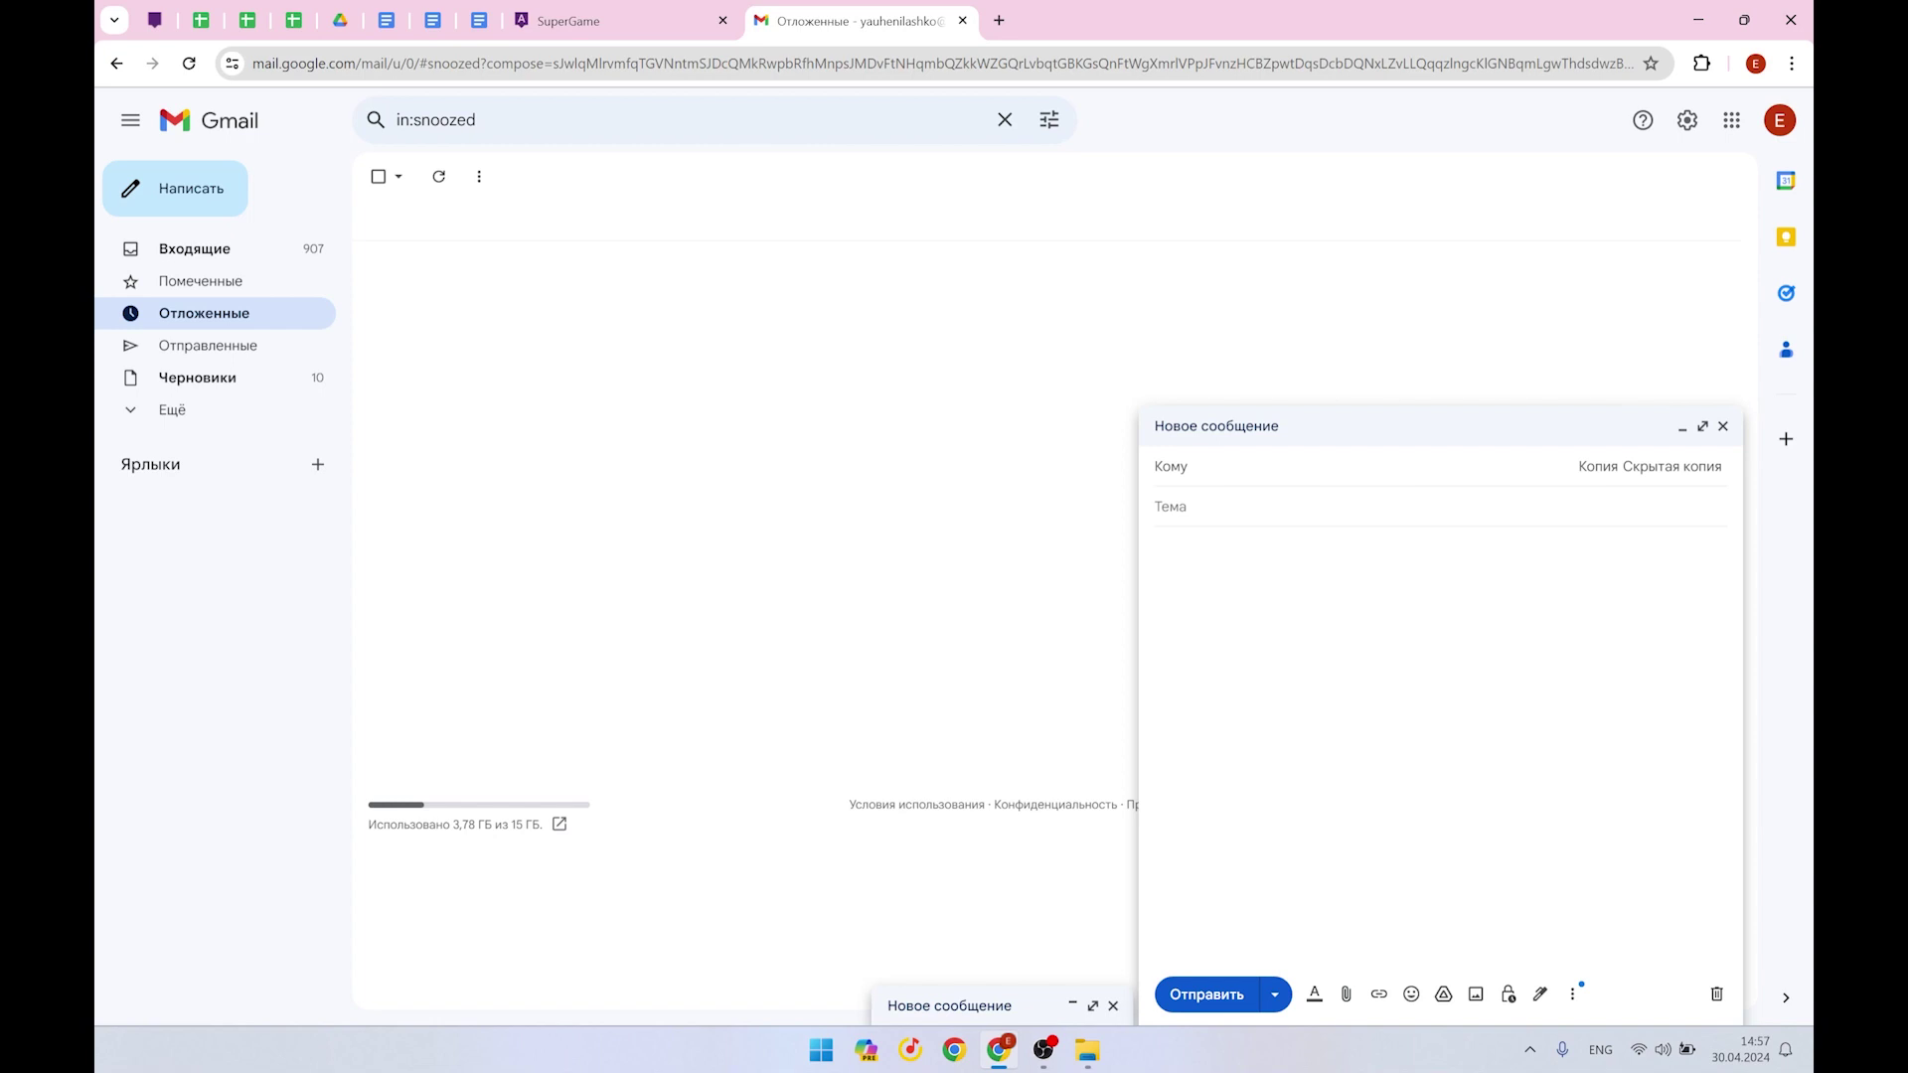
pyautogui.press('super+v')
pyautogui.press('Down')
pyautogui.press('Down')
pyautogui.press('Return')
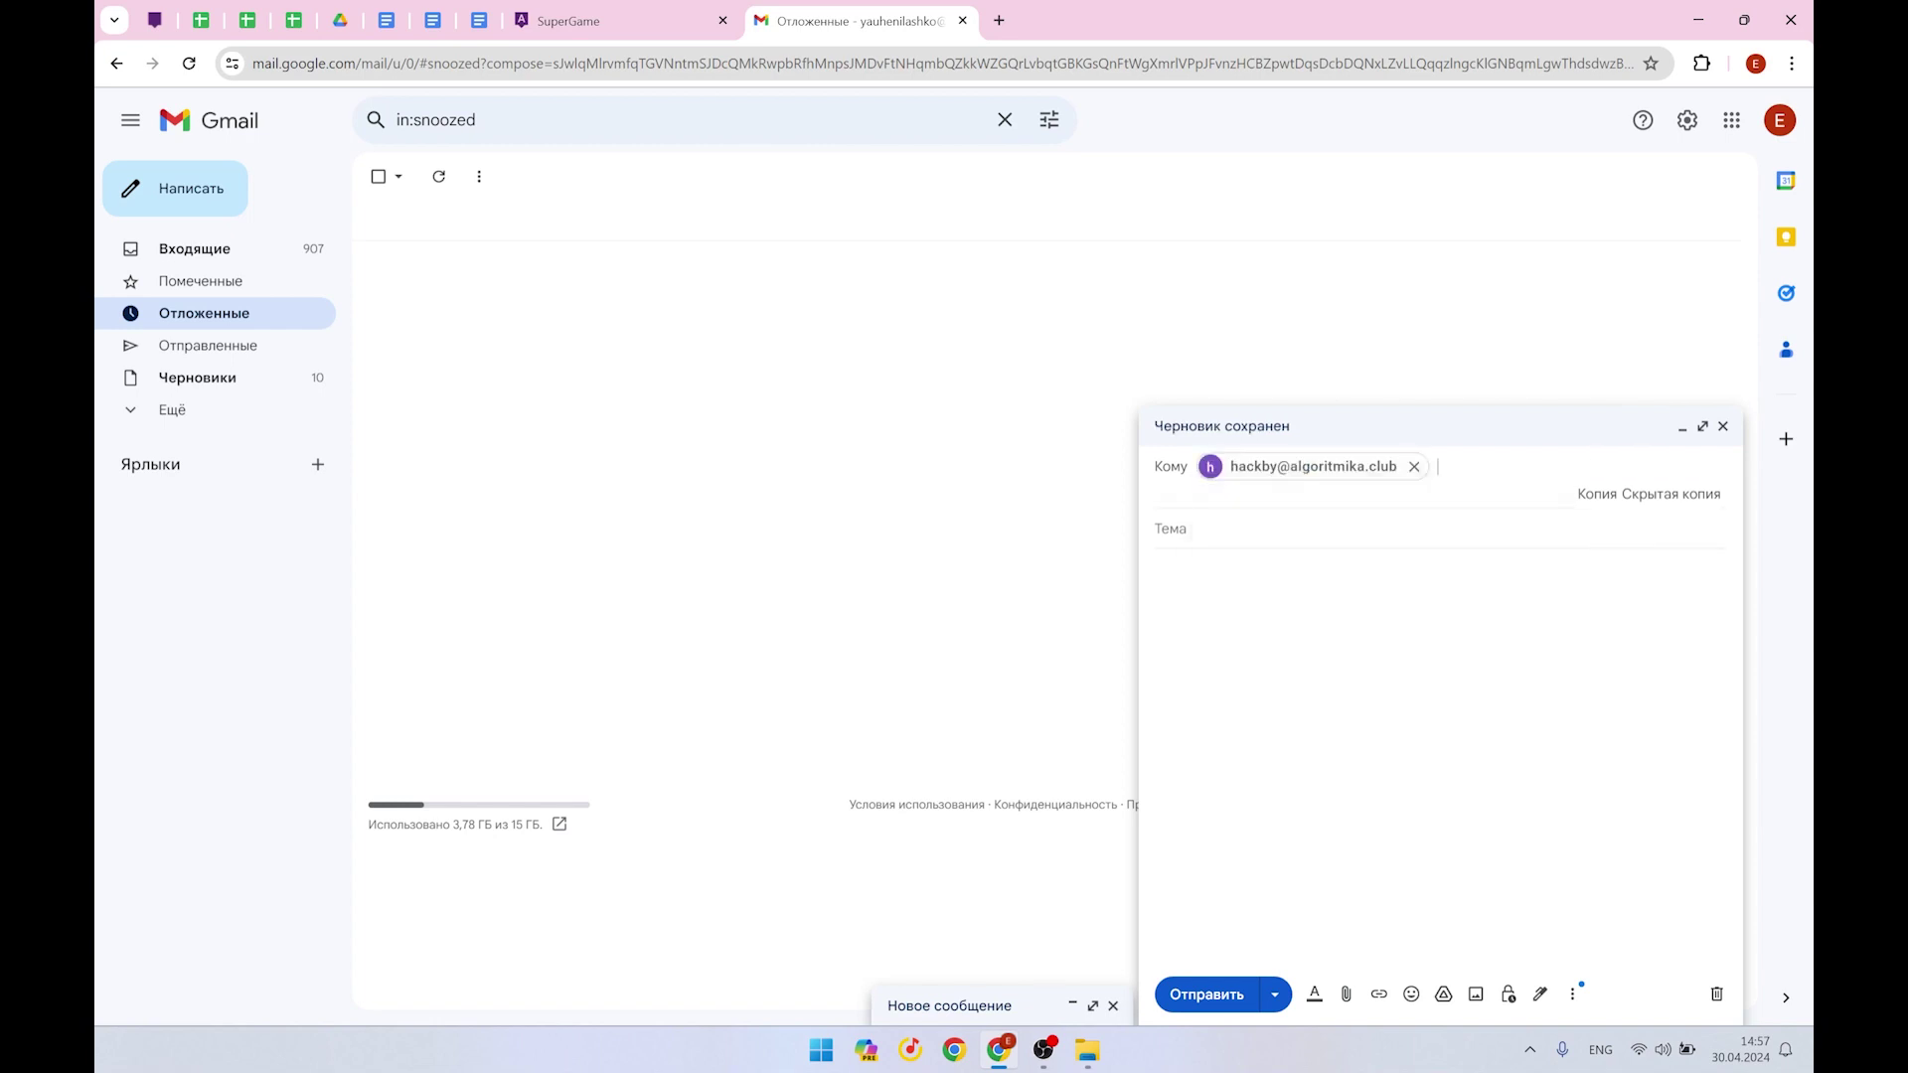
# Replace the wrongly pasted recipients with the correct hackathon organisers' address
pyautogui.moveTo(1416, 479)
pyautogui.click(1413, 466)
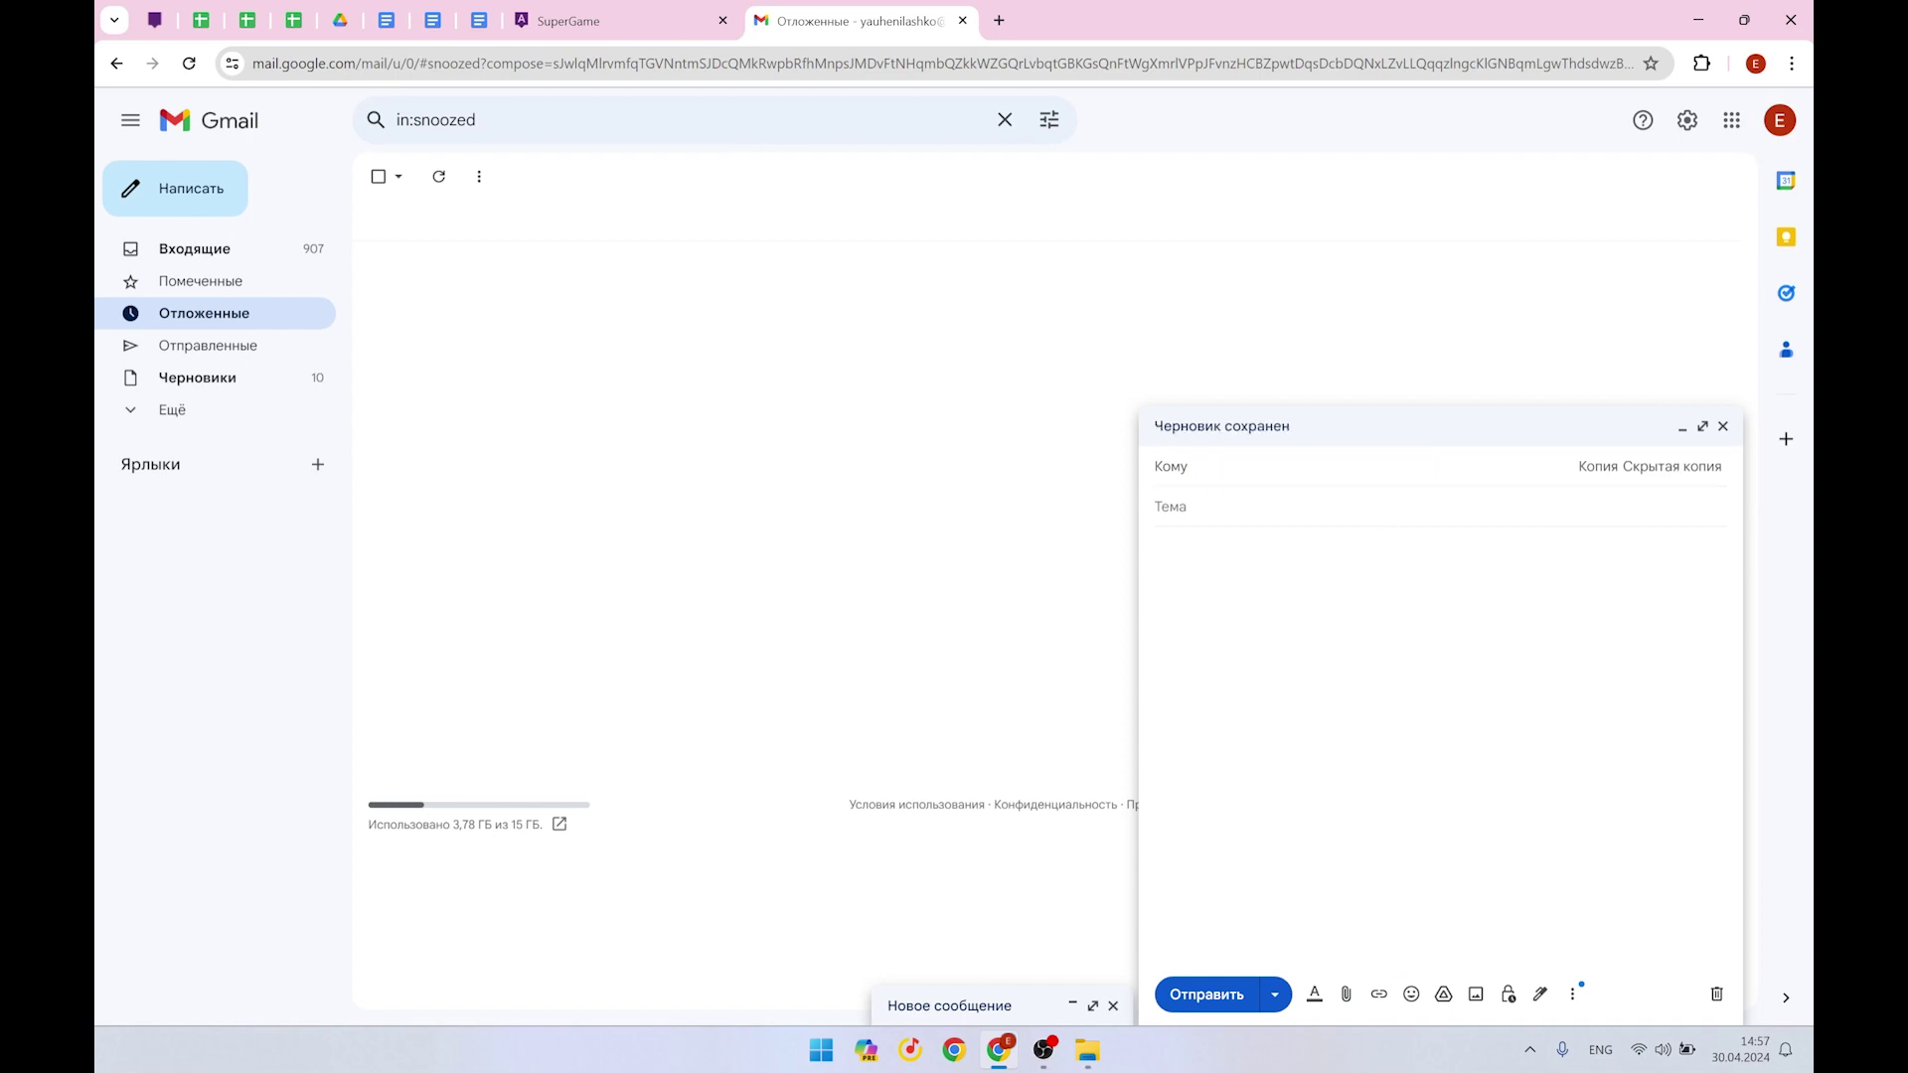
pyautogui.press('super+v')
pyautogui.scroll(-1, 1292, 755)
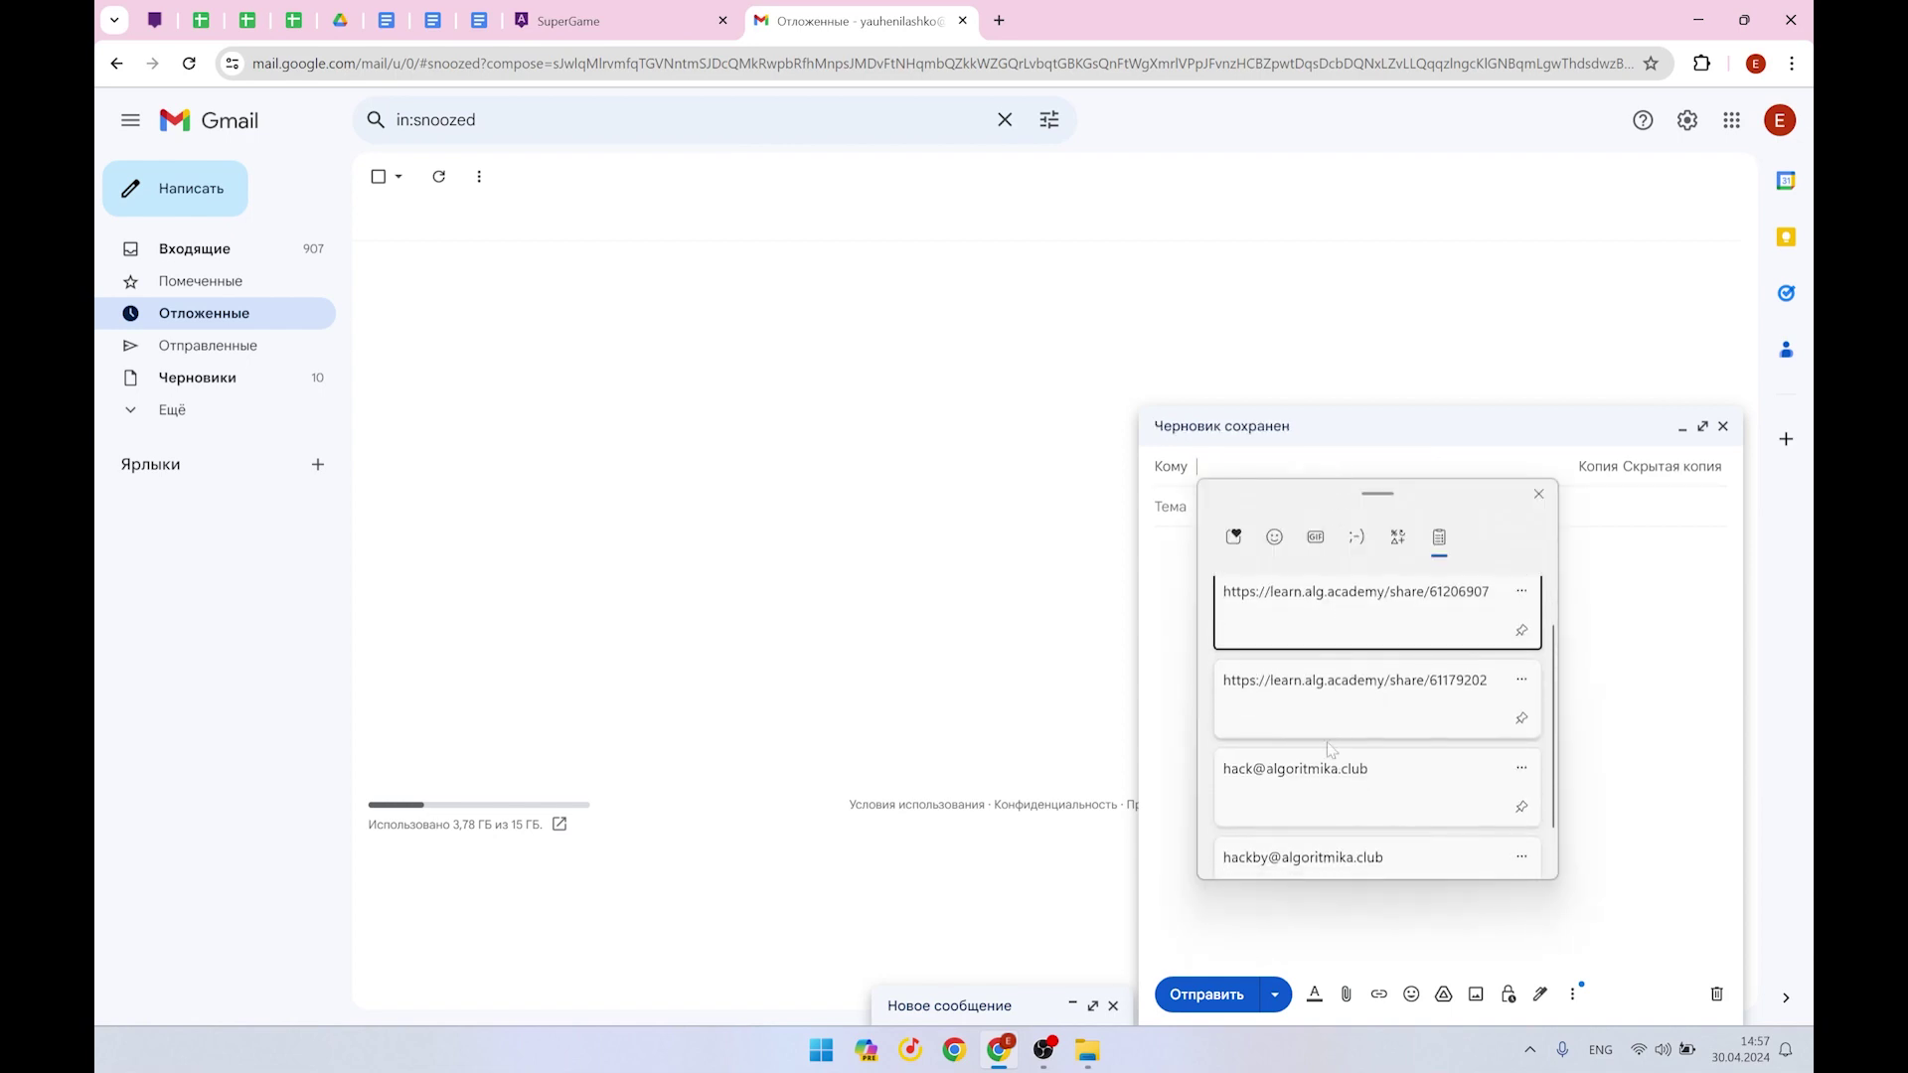
pyautogui.click(1282, 805)
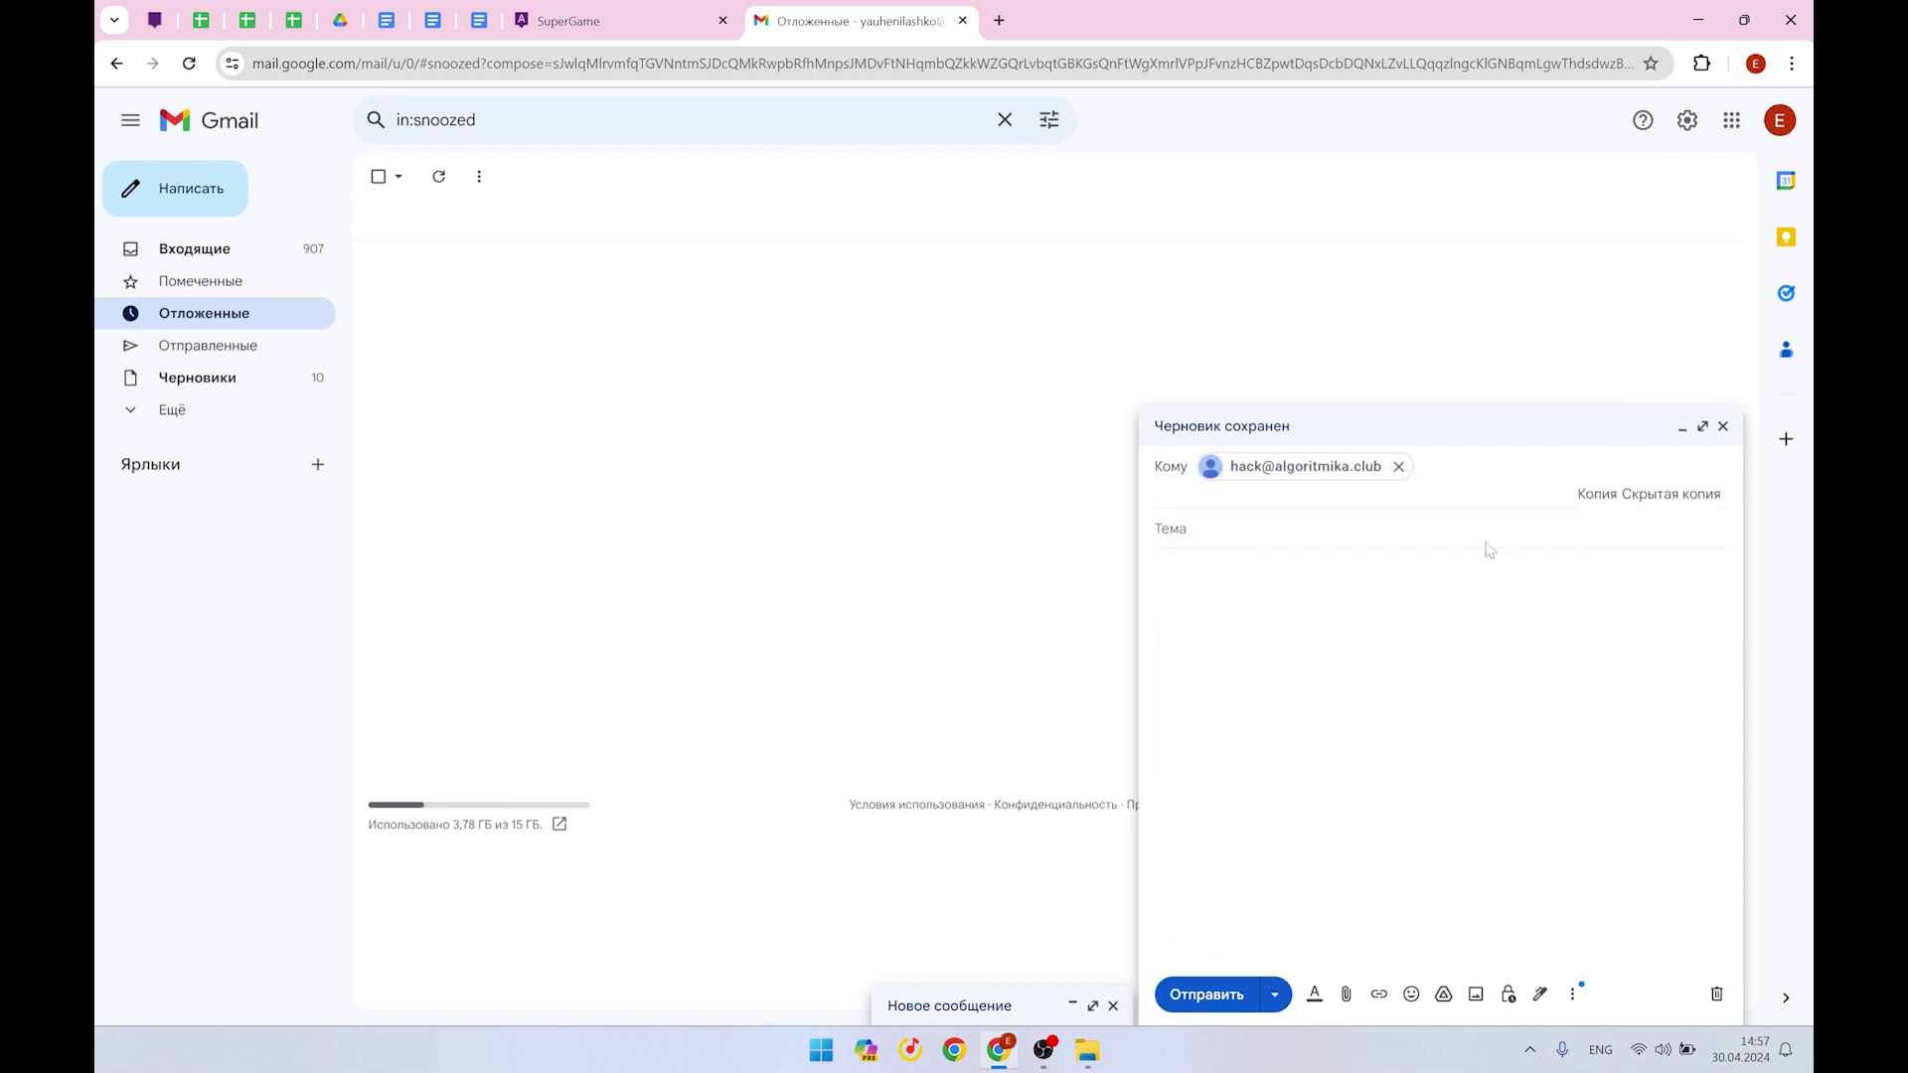
pyautogui.press('BackSpace')
pyautogui.press('super+v')
pyautogui.scroll(-1, 1343, 798)
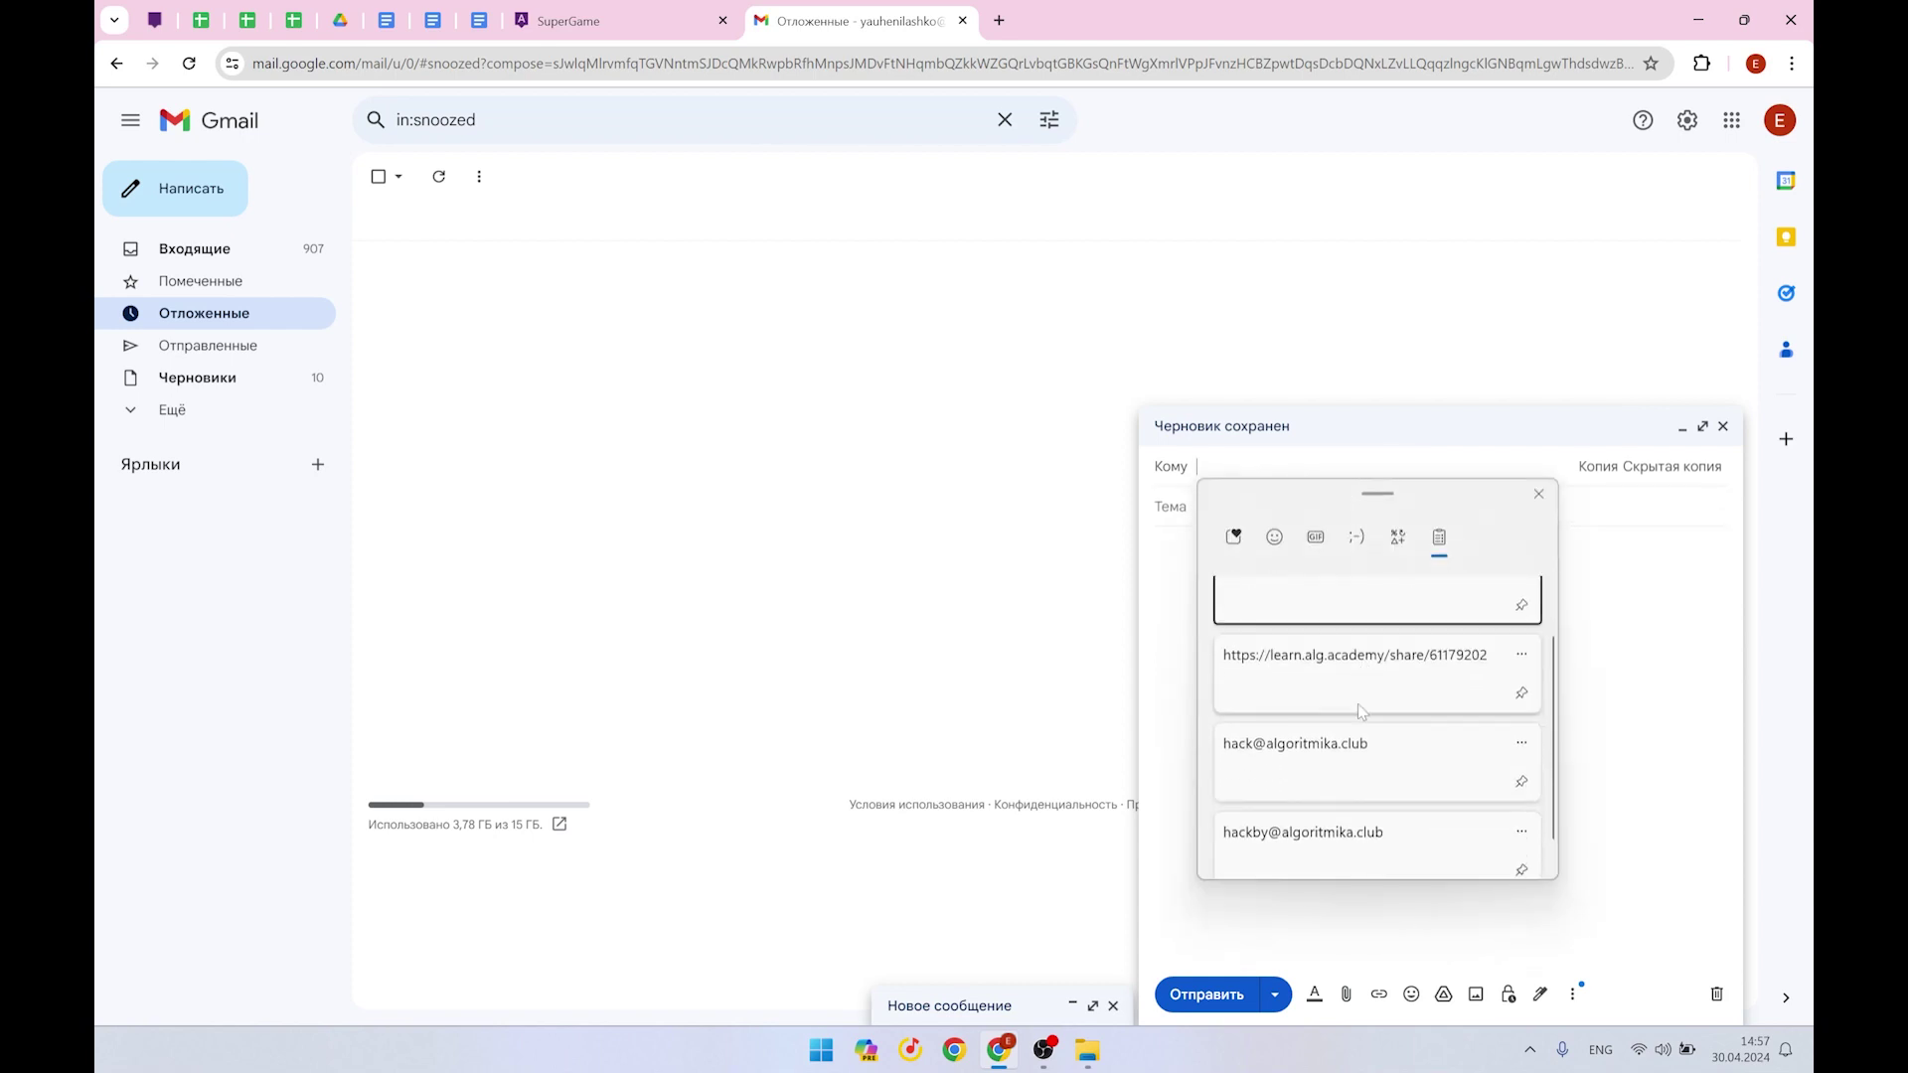
pyautogui.click(1344, 798)
pyautogui.click(1281, 555)
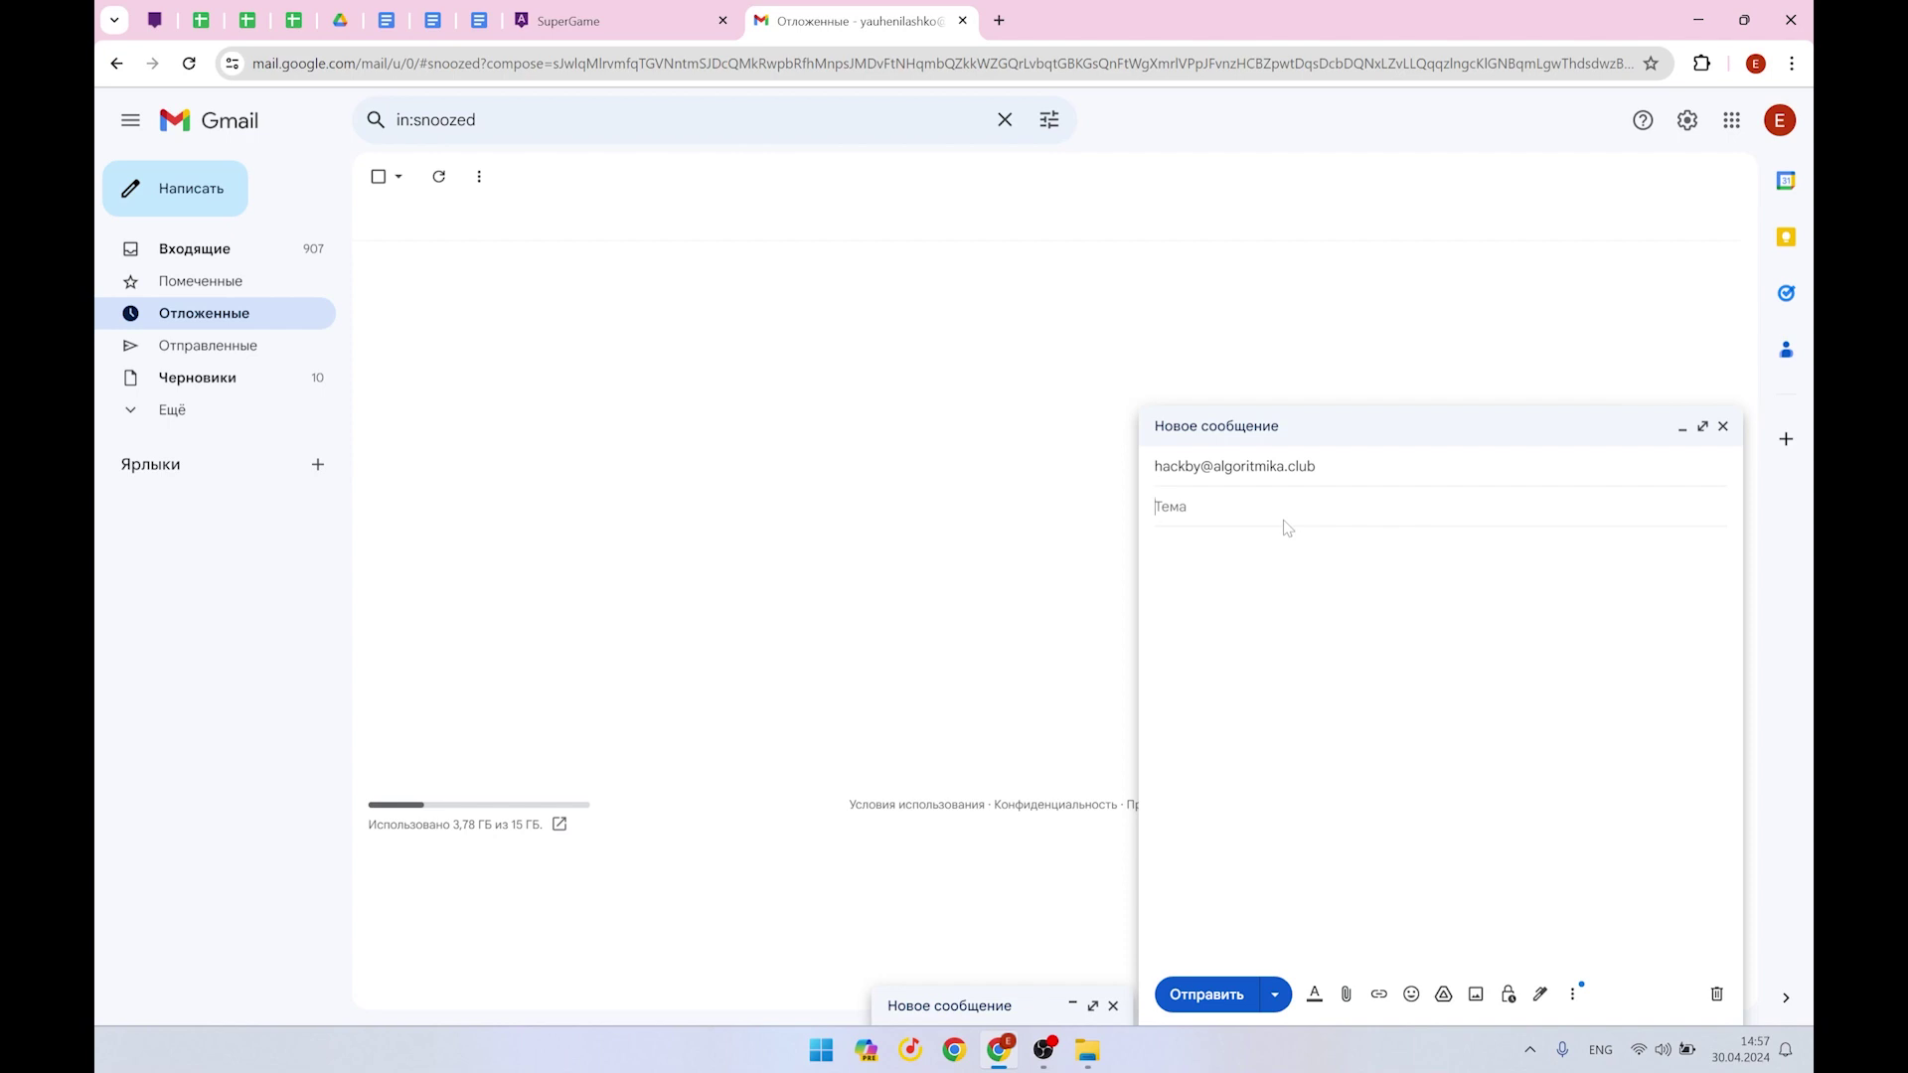
# Enter the subject 'Junior PS' followed by the participant's name
pyautogui.write('Junior PS')
pyautogui.hotkey('alt', 'shift')
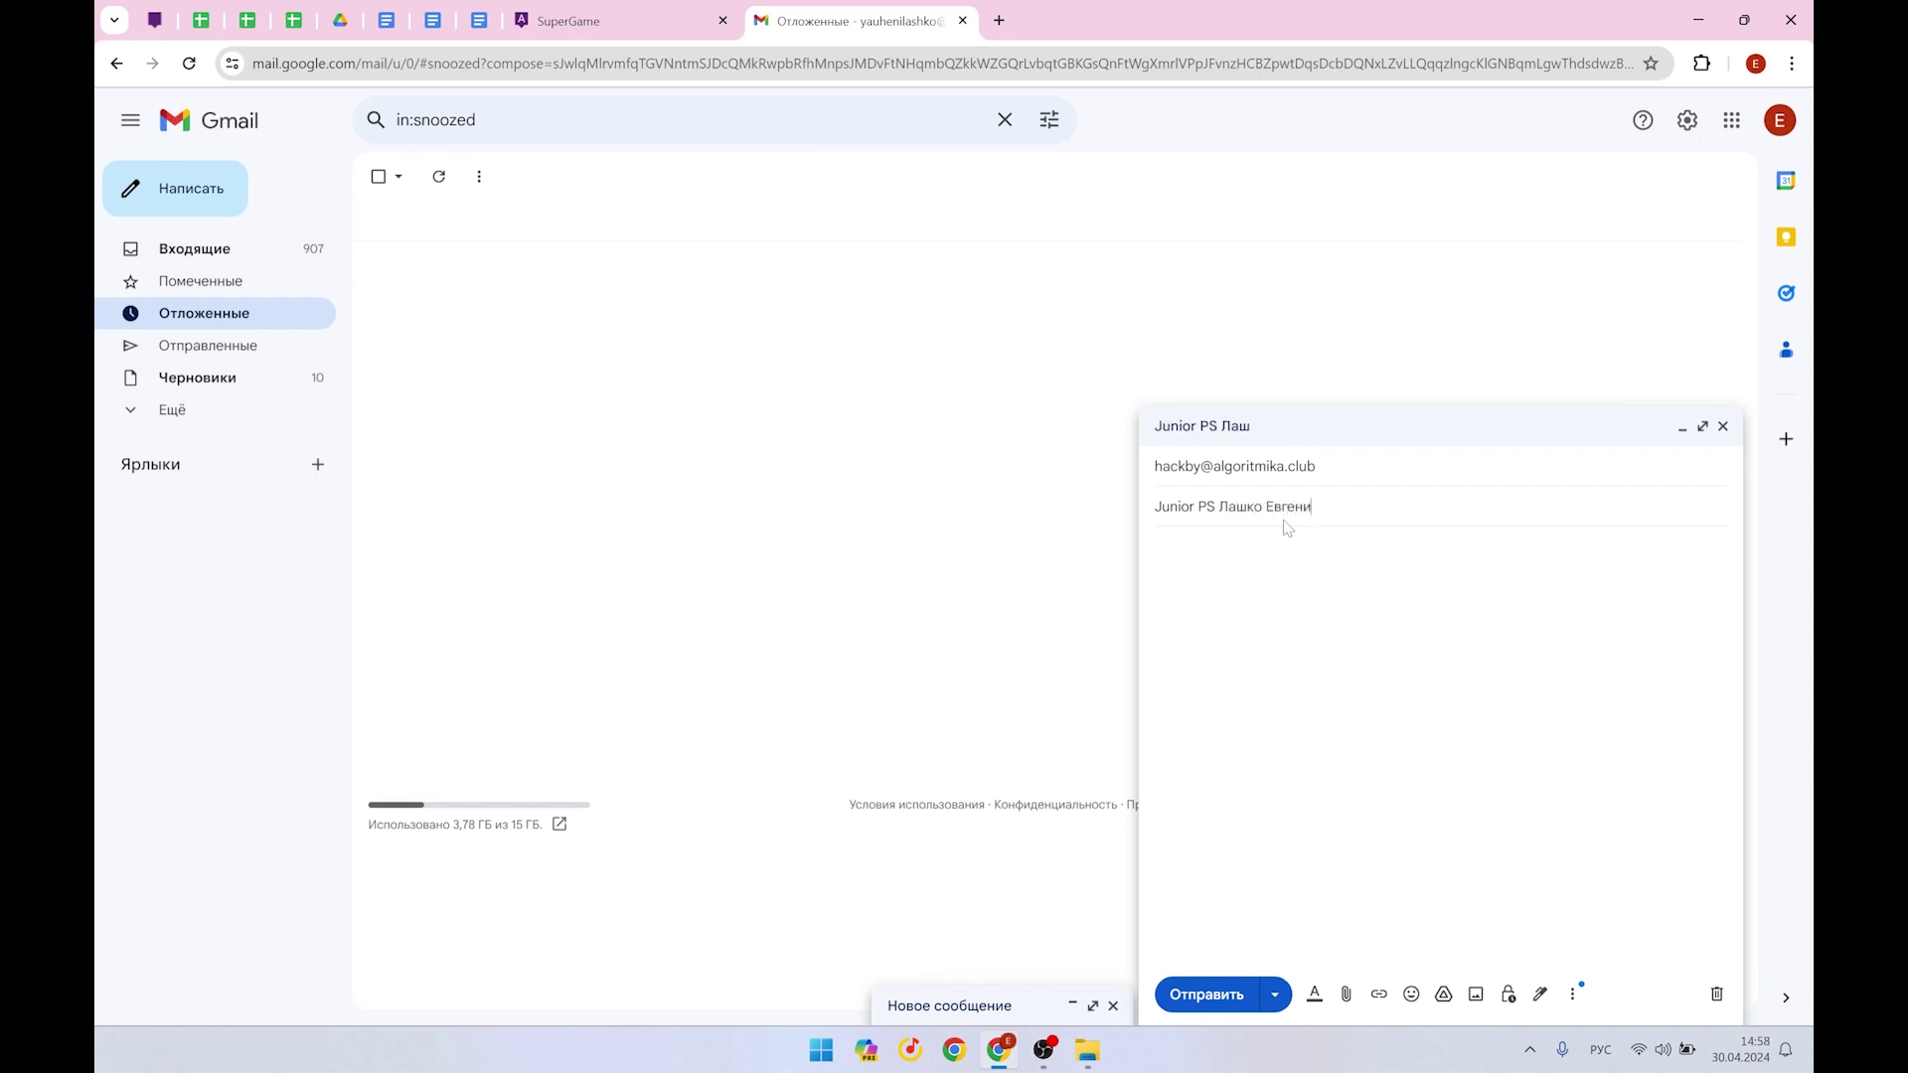
pyautogui.press('Tab')
# Write the numbered body: a team member's full name, 2) джун, 3) the SuperGame share link
pyautogui.write('Иванов Иван')
pyautogui.press('End')
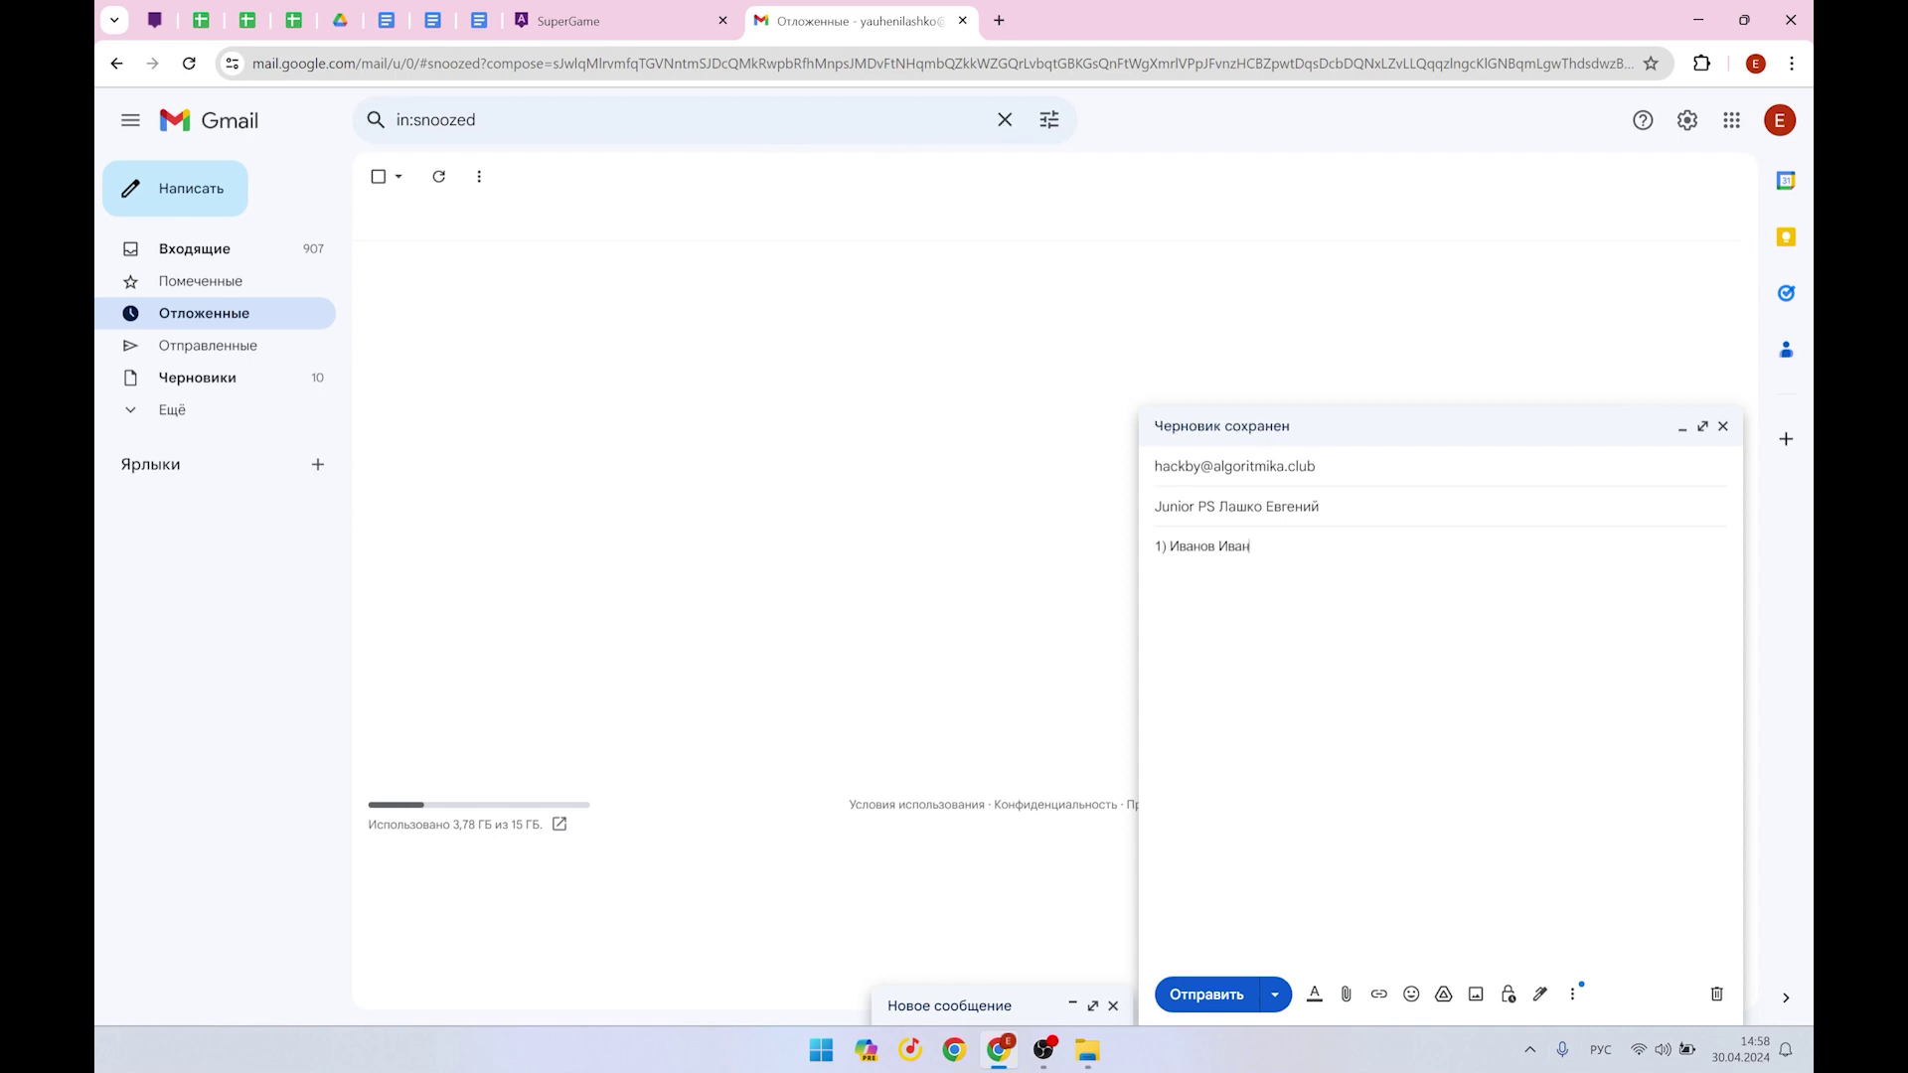
pyautogui.write('2)')
pyautogui.hotkey('alt', 'shift')
pyautogui.write('l,ey')
pyautogui.press('BackSpace')
pyautogui.press('BackSpace')
pyautogui.press('BackSpace')
pyautogui.press('BackSpace')
pyautogui.hotkey('alt', 'shift')
pyautogui.write('джун ')
pyautogui.write('3)')
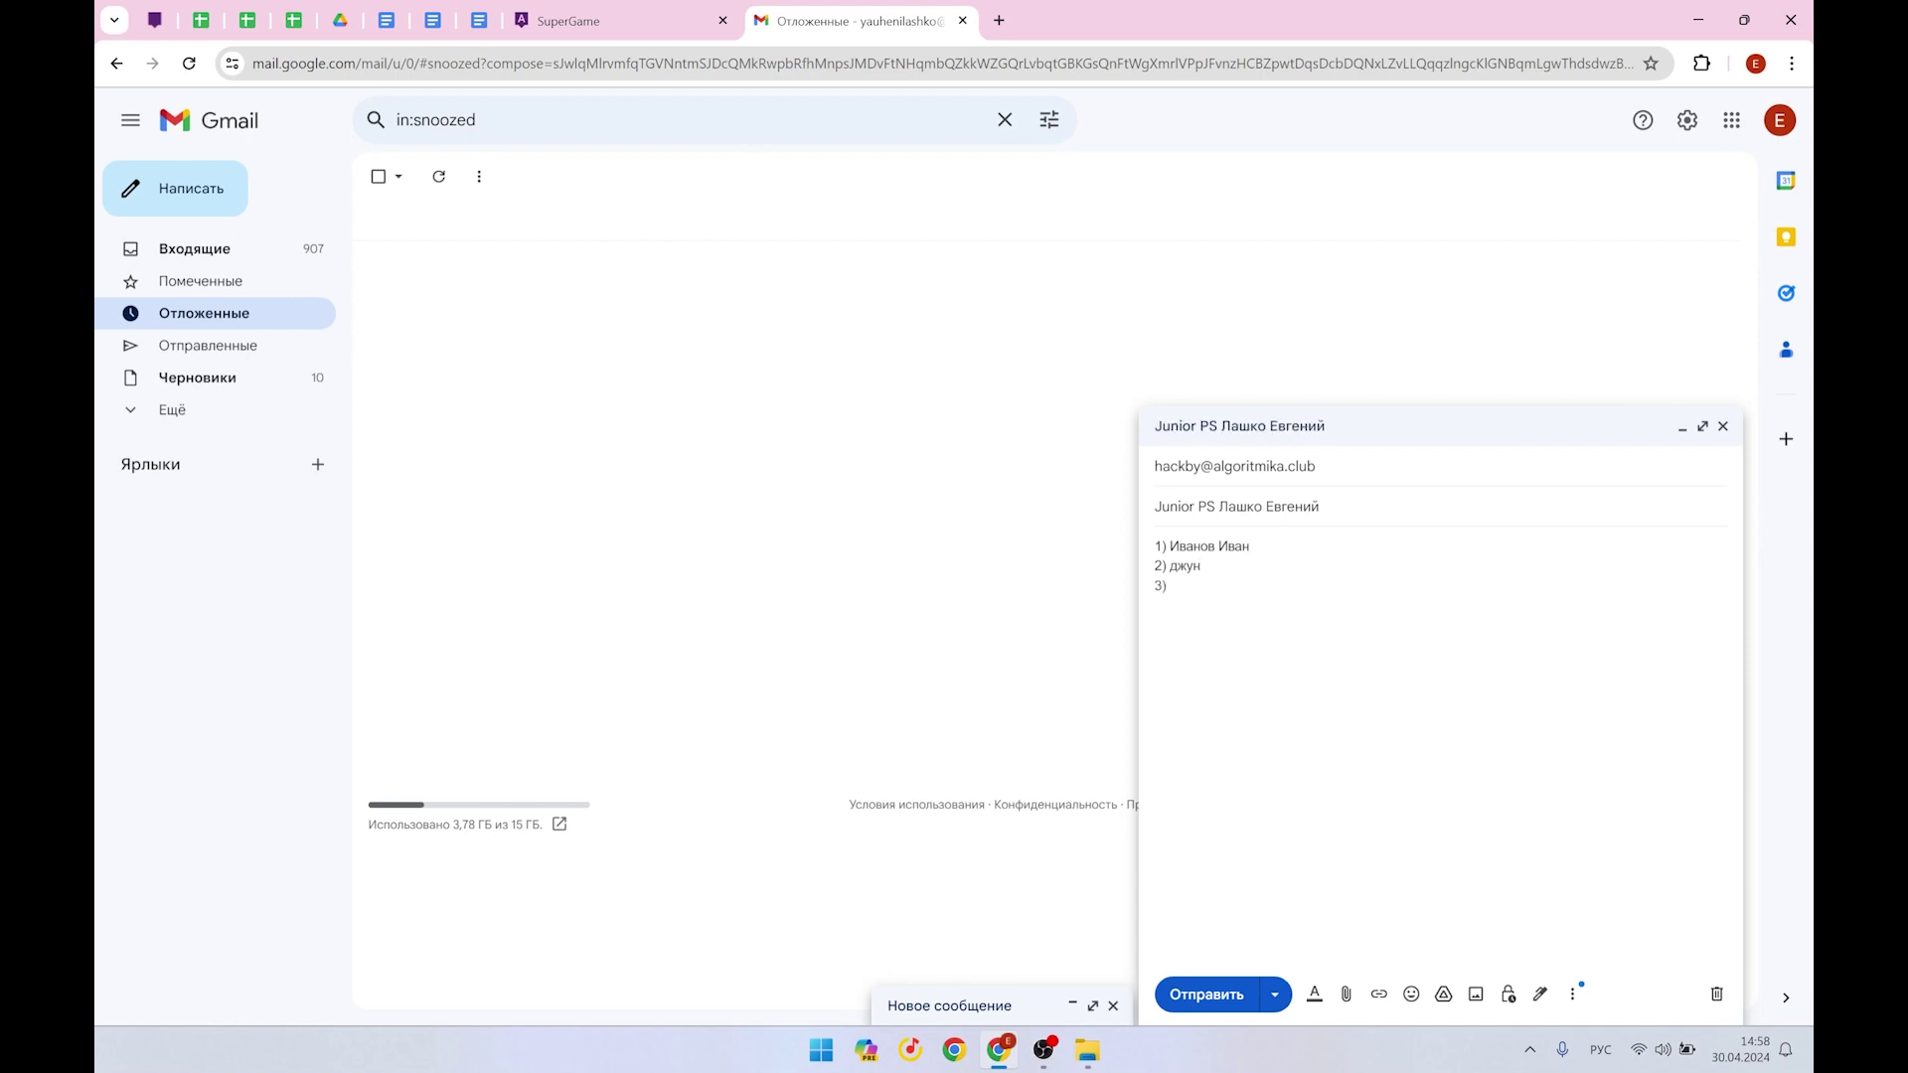
pyautogui.press('super+v')
pyautogui.click(1322, 778)
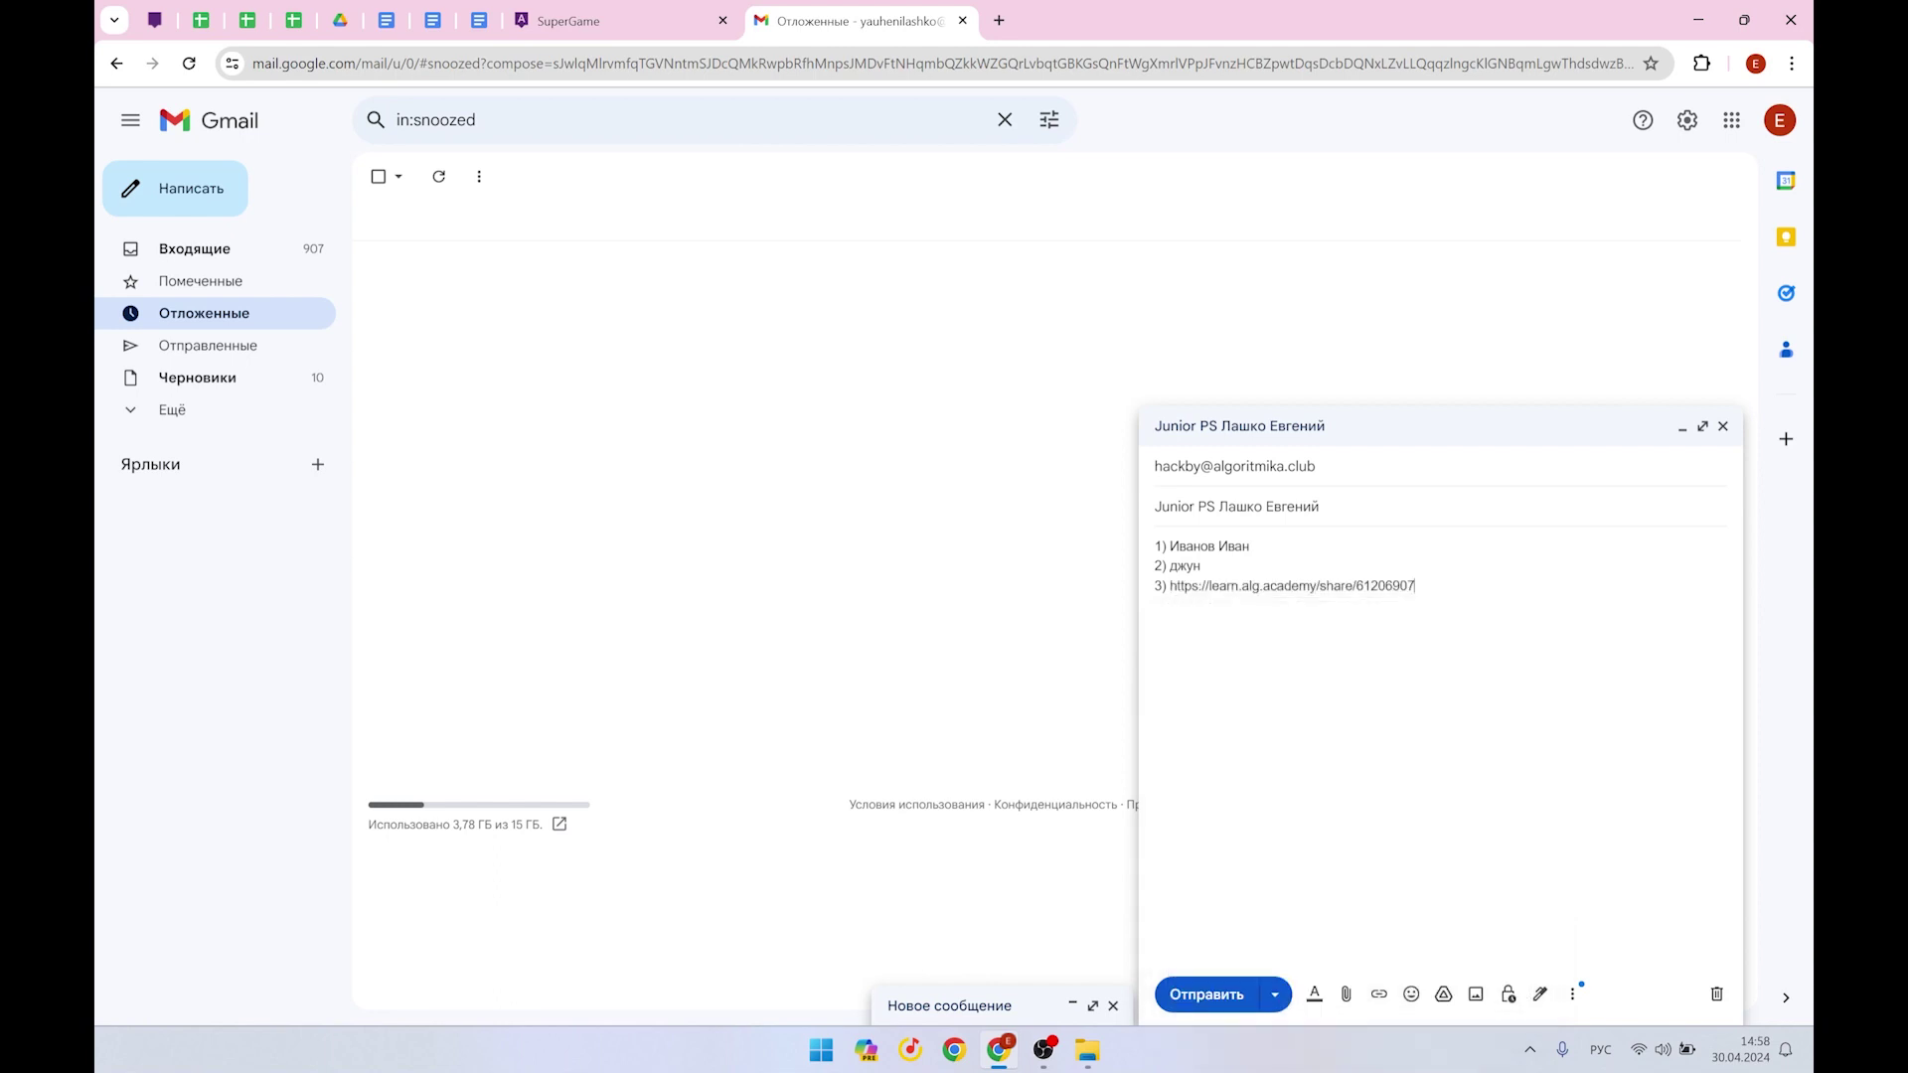
pyautogui.moveTo(1415, 587); pyautogui.dragTo(1169, 586)
# Attach 'Видео-презентация хакатон.mp4' by dragging it from the desktop into the draft
pyautogui.click(1402, 587)
pyautogui.moveTo(1746, 17)
pyautogui.click(1744, 19)
pyautogui.click(1555, 252)
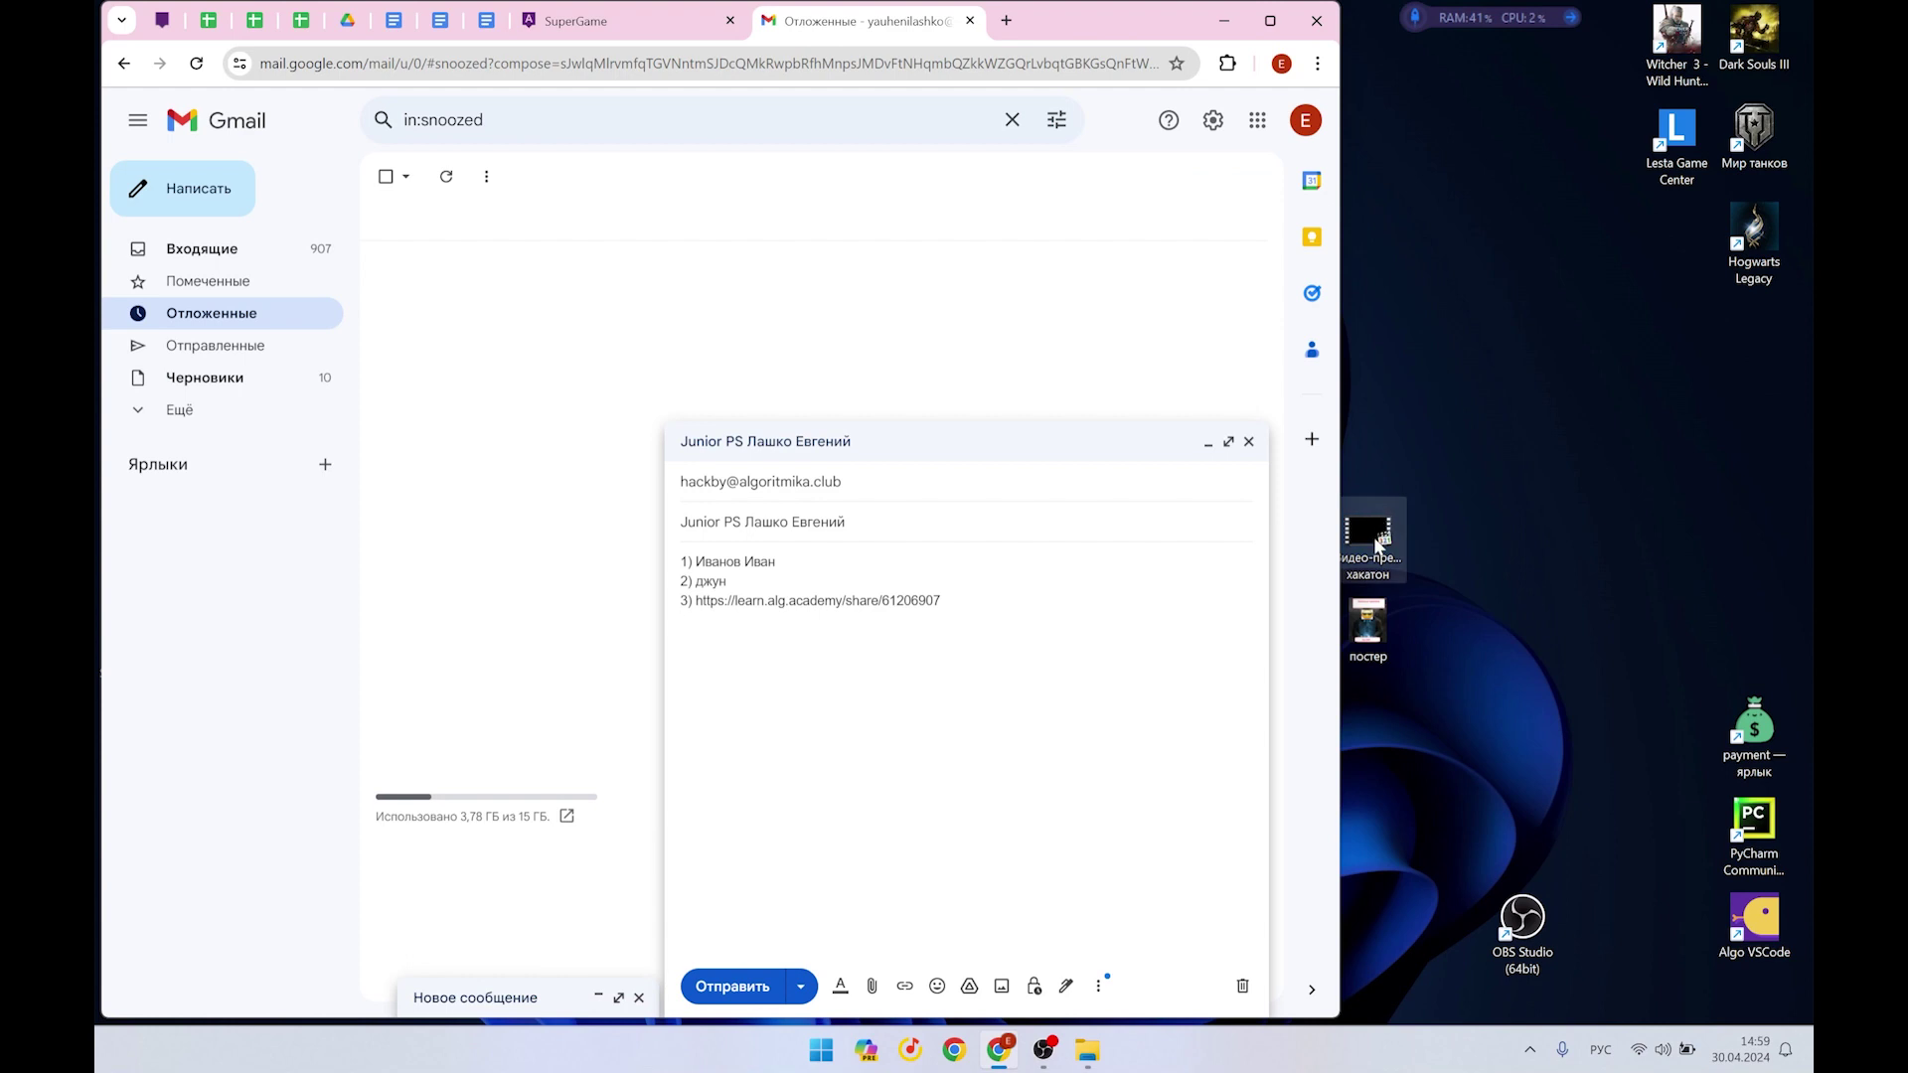
pyautogui.moveTo(1376, 542); pyautogui.dragTo(904, 710)
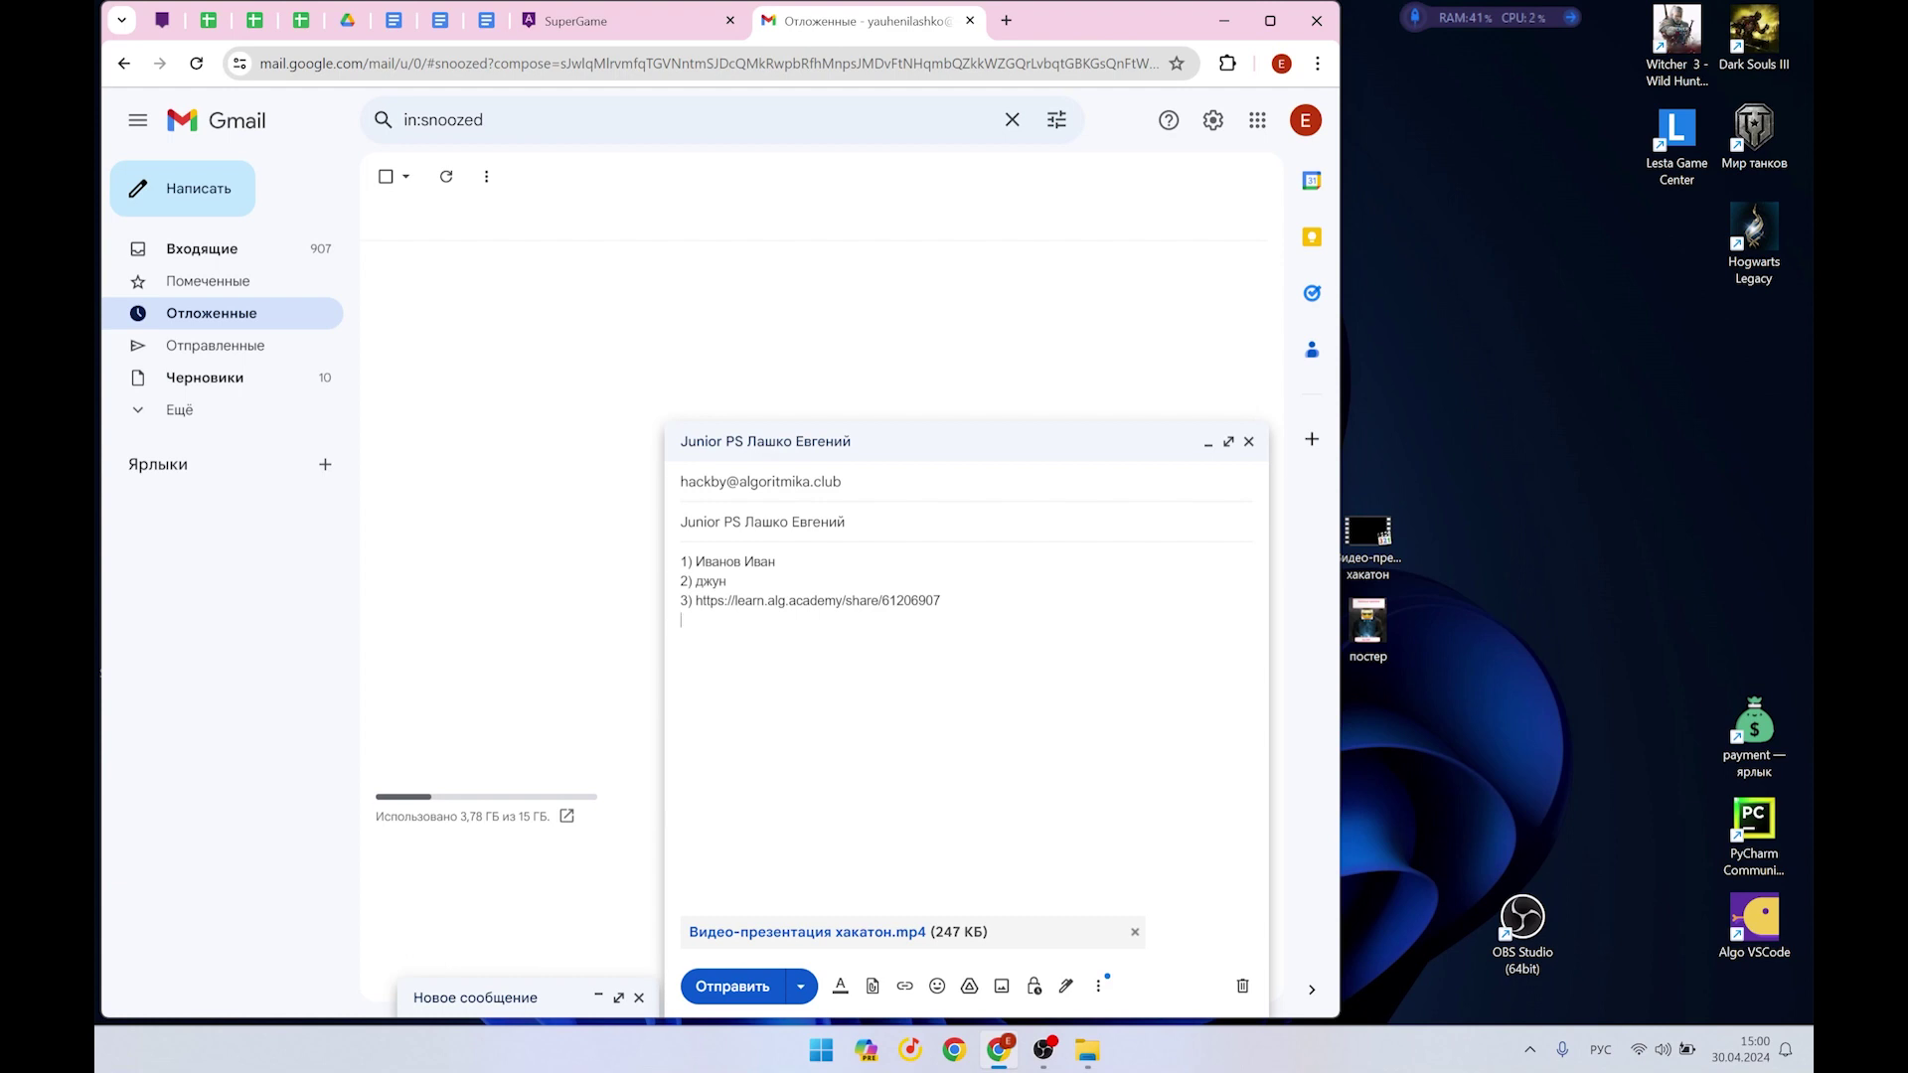
# Embed the постер image inline in the message body and send the message
pyautogui.moveTo(1365, 618); pyautogui.dragTo(1135, 810)
pyautogui.moveTo(839, 714); pyautogui.dragTo(842, 707)
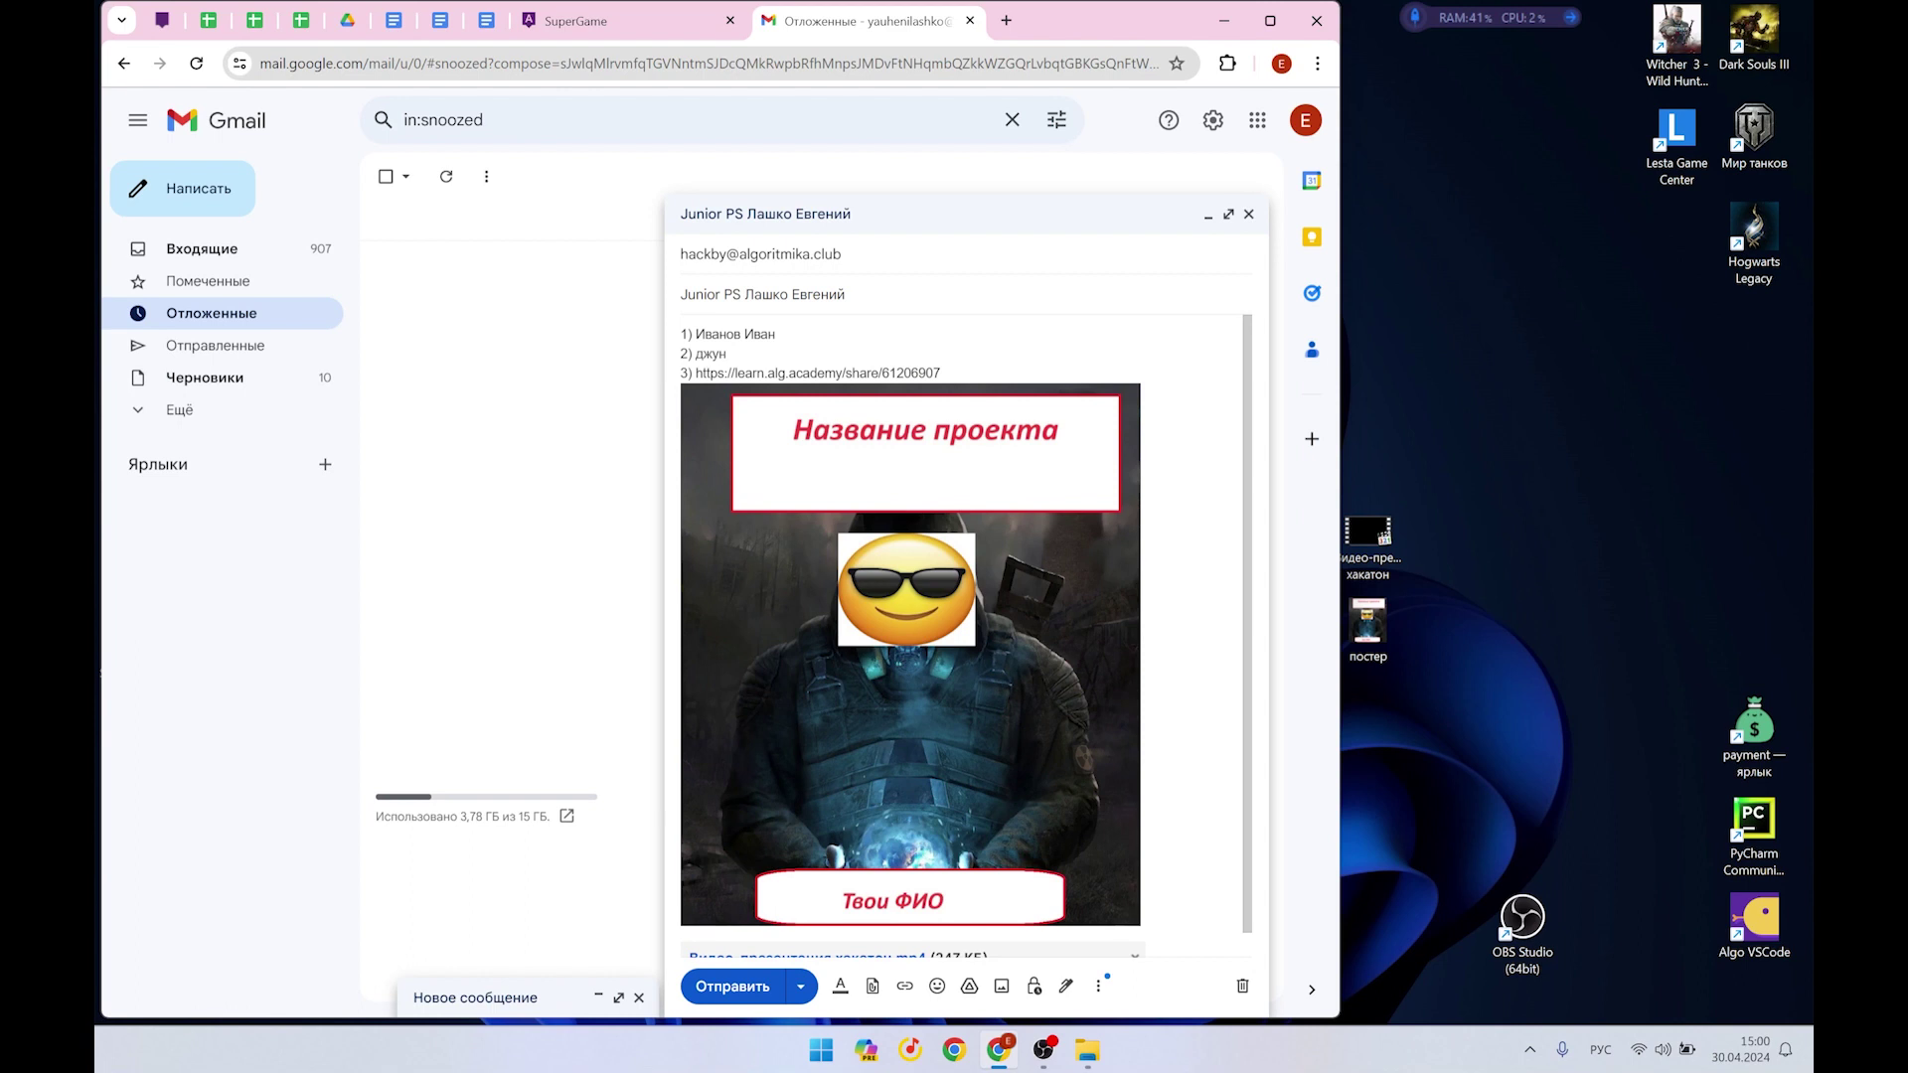
pyautogui.scroll(-1, 964, 636)
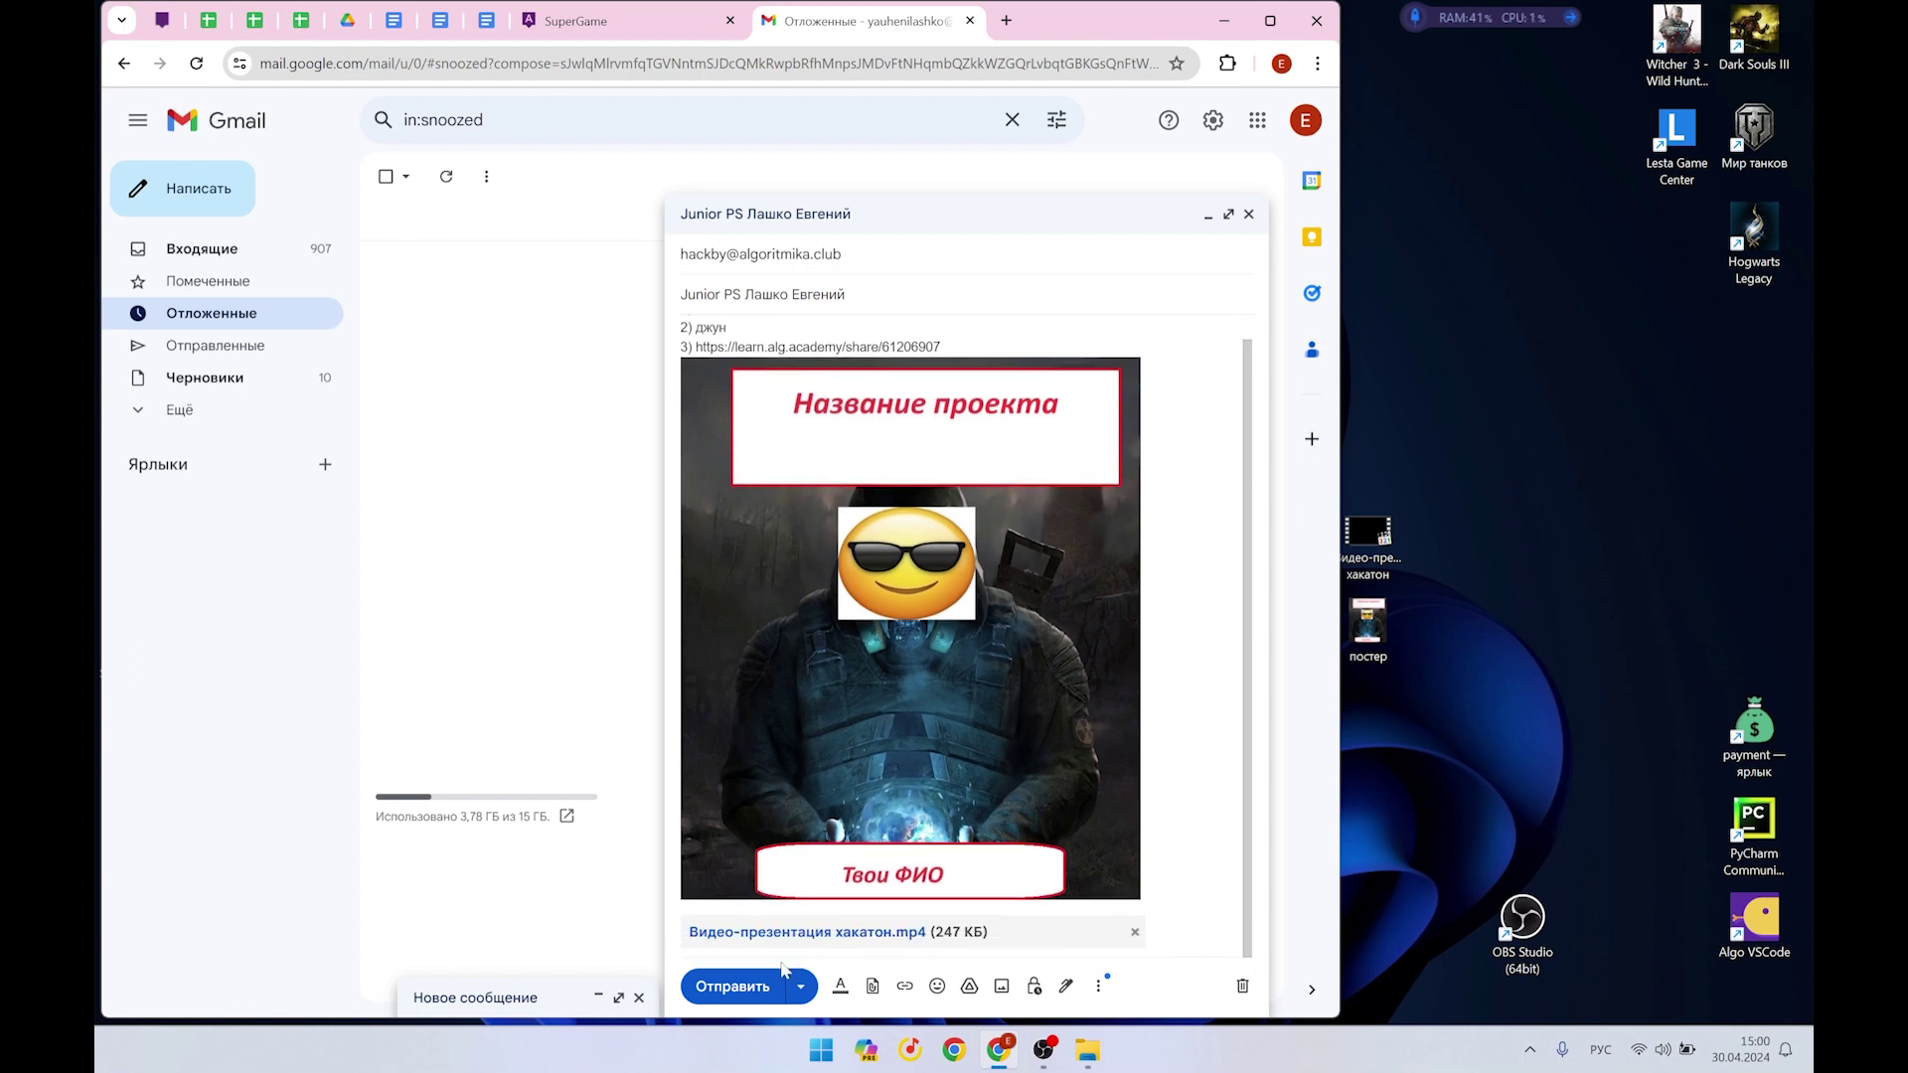
pyautogui.click(731, 987)
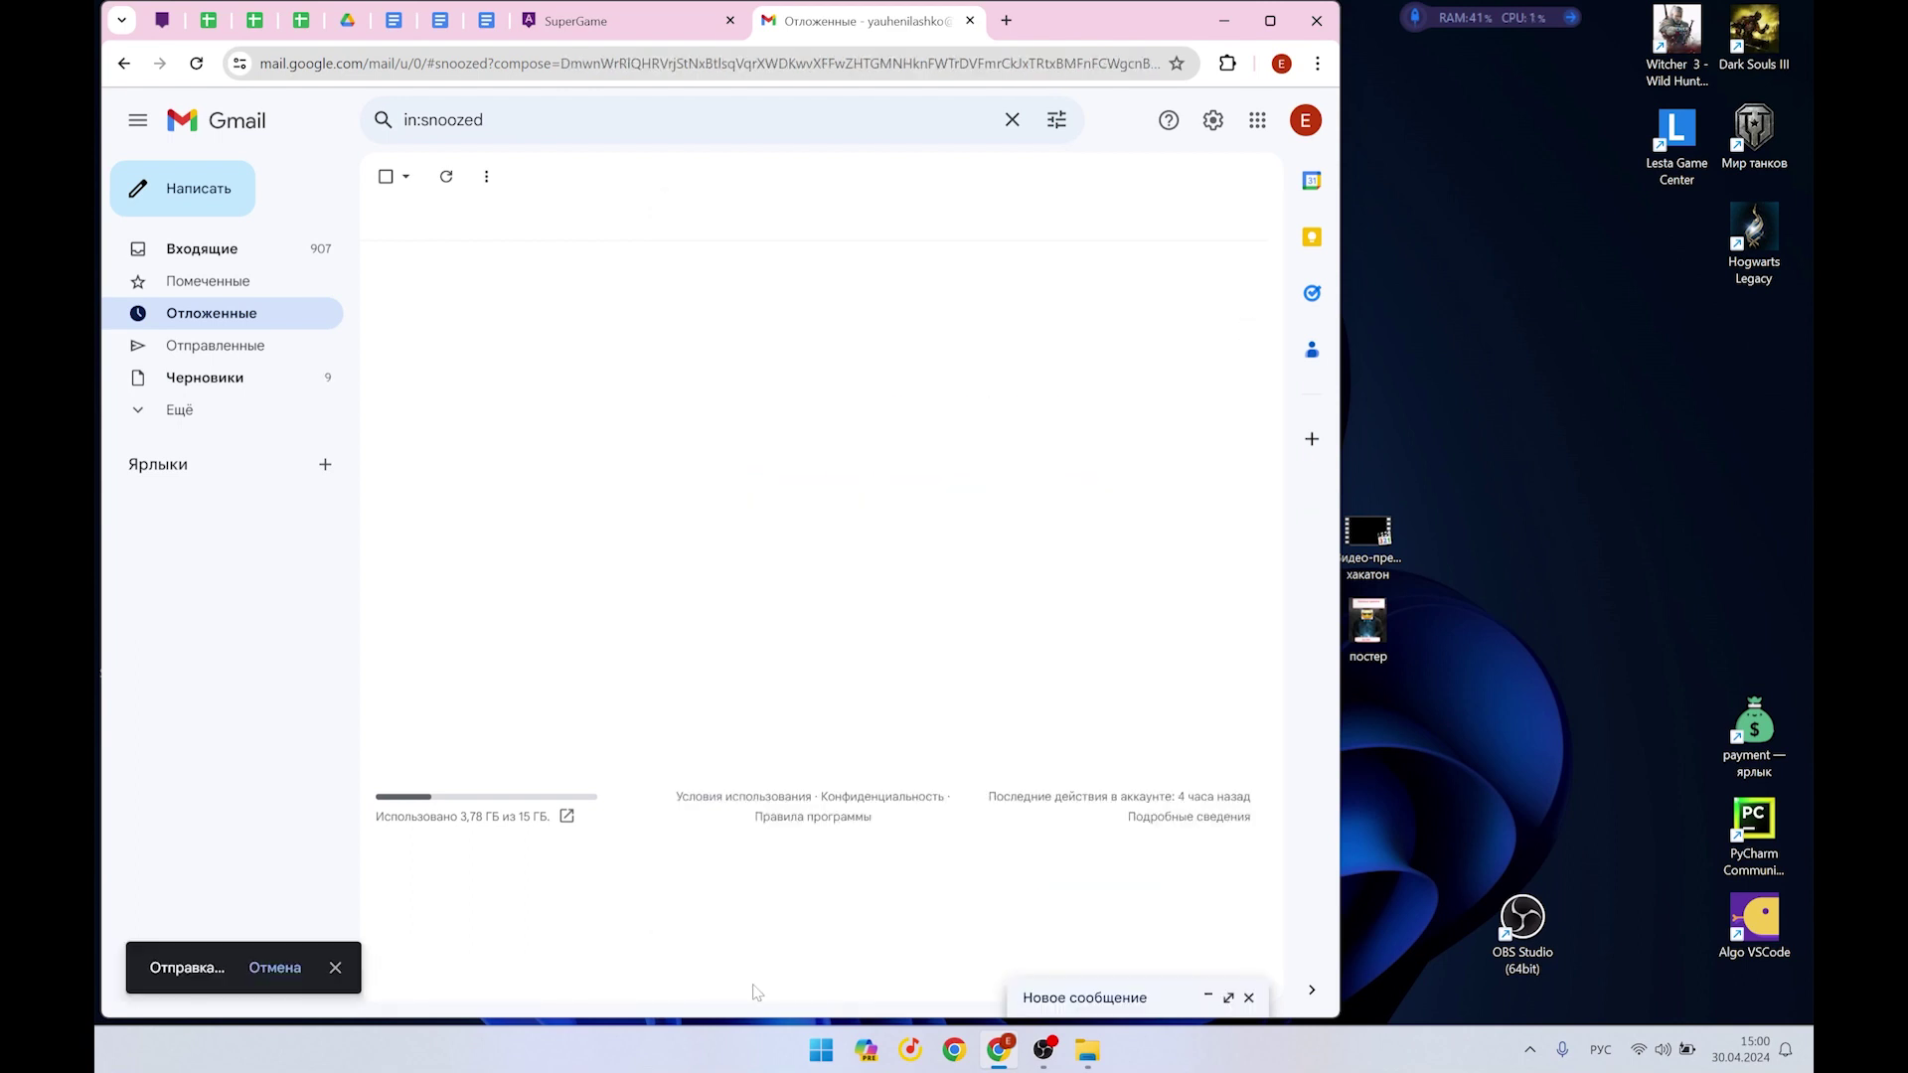